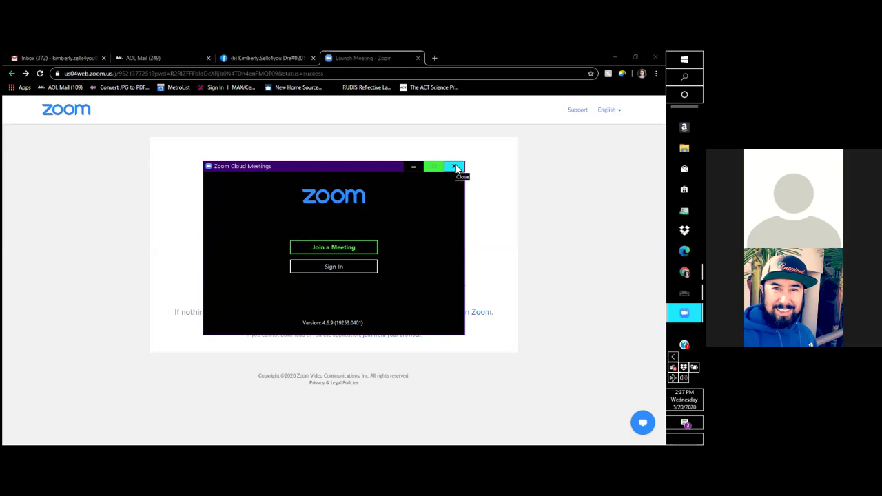
Bring Chrome in front of the Zoom launcher and switch back to the Facebook page tab.
click(455, 168)
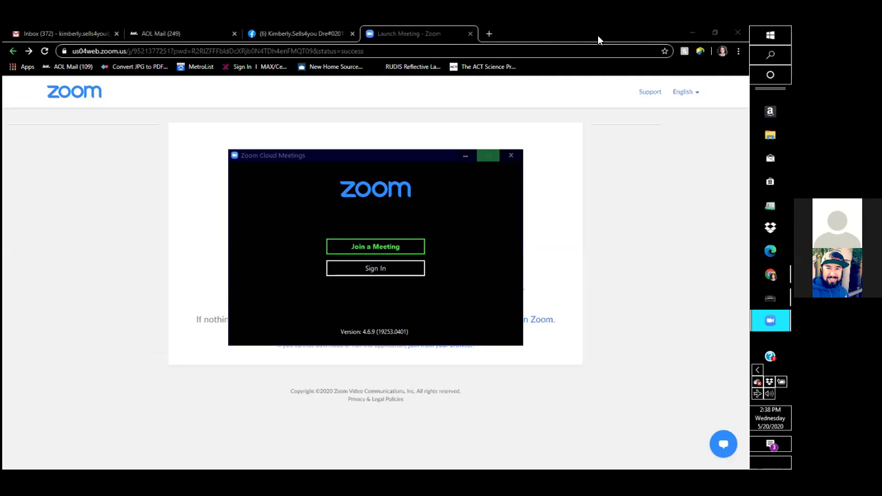
click(436, 49)
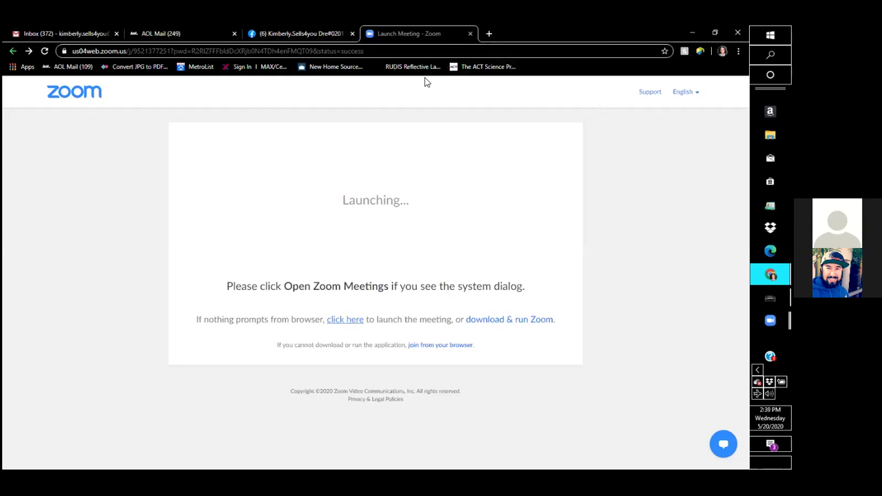
key(ctrl+shift+Tab)
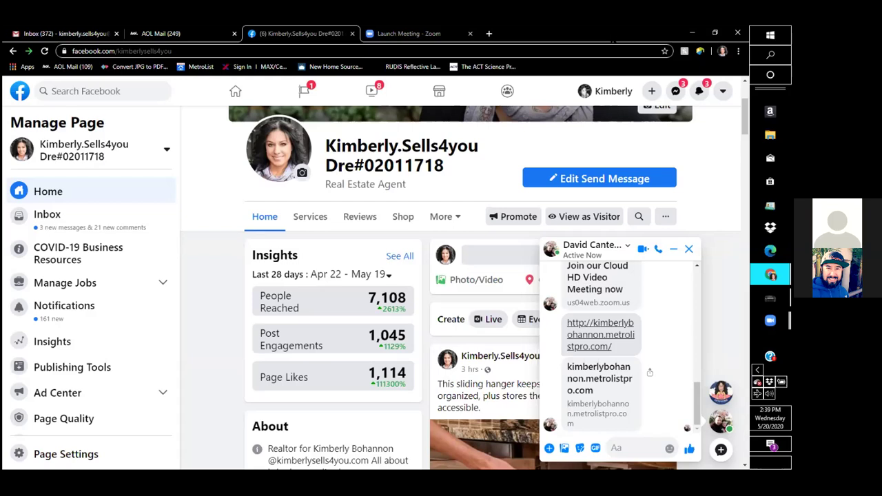
Close the Launch Meeting tab, check Messenger and the account menu, then go to Ad Center.
click(471, 33)
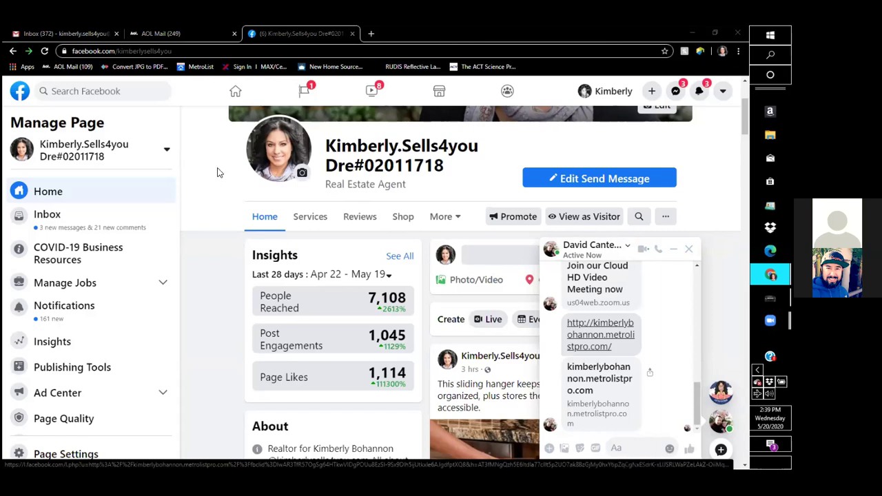
click(677, 90)
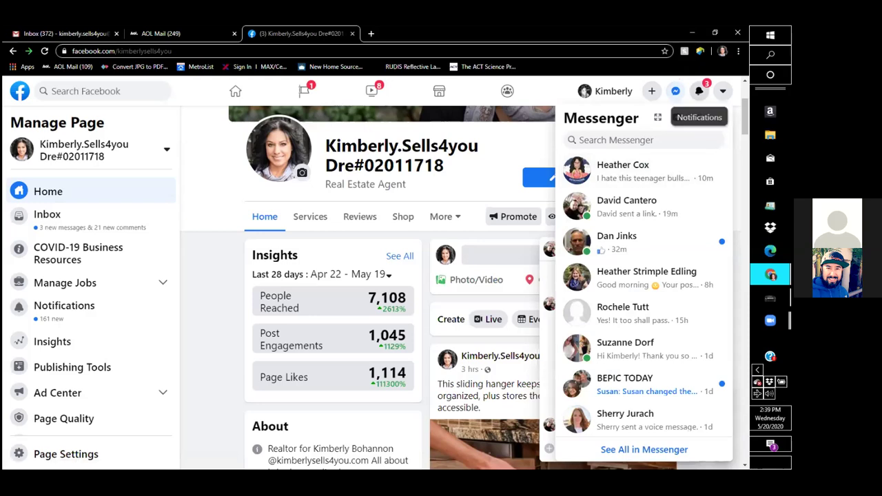
click(722, 91)
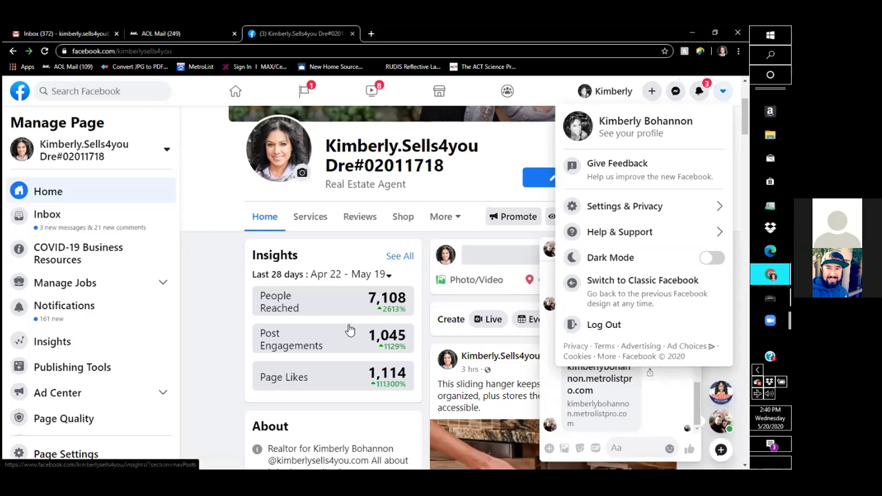
click(69, 393)
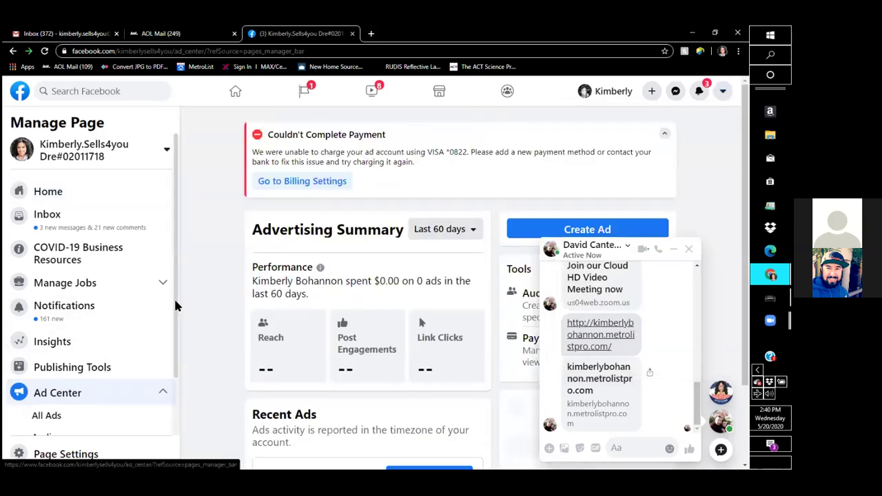
Close the chat, view All Ads, back out of Create Ad, and open Ads Manager in a new tab.
scroll(172, 331, down, 1)
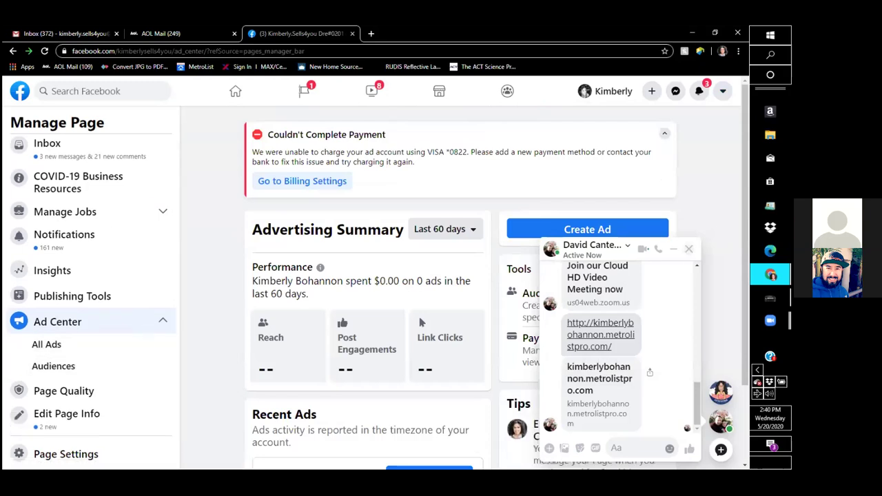
click(692, 252)
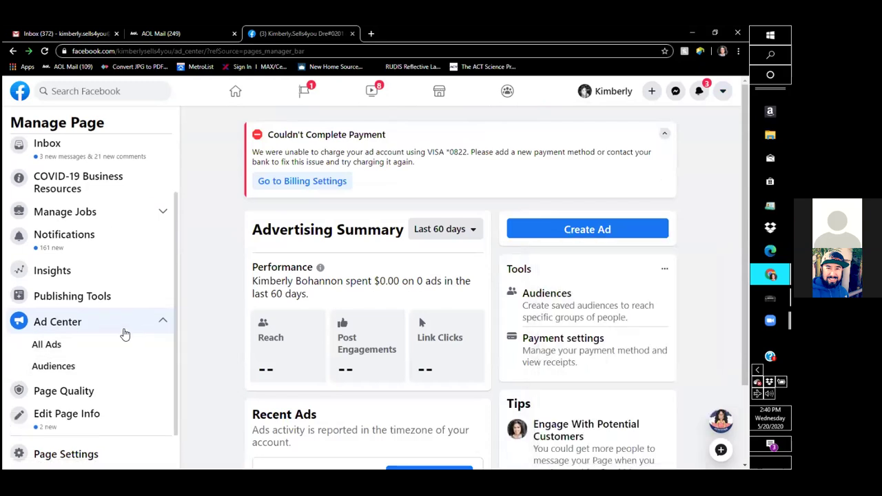
click(93, 346)
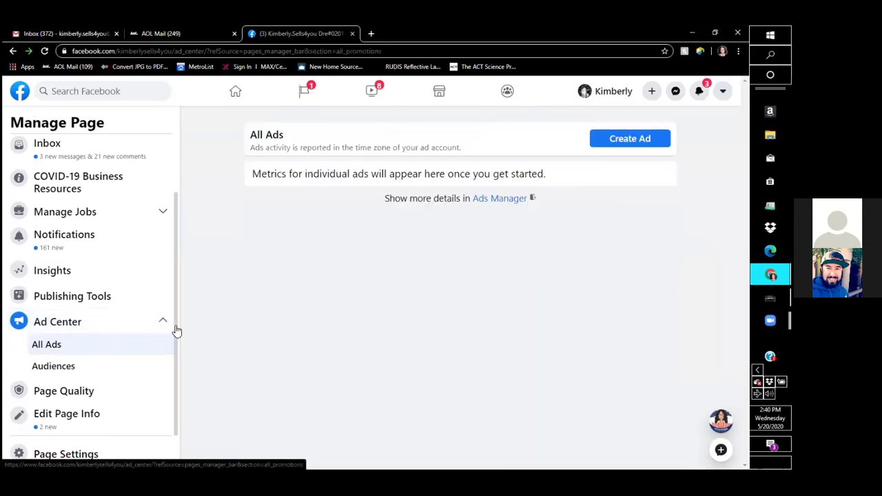
click(621, 147)
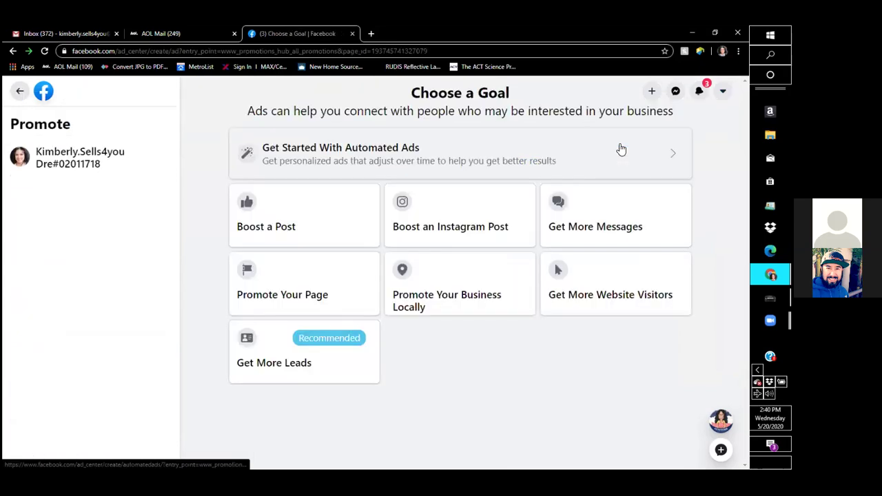
click(12, 51)
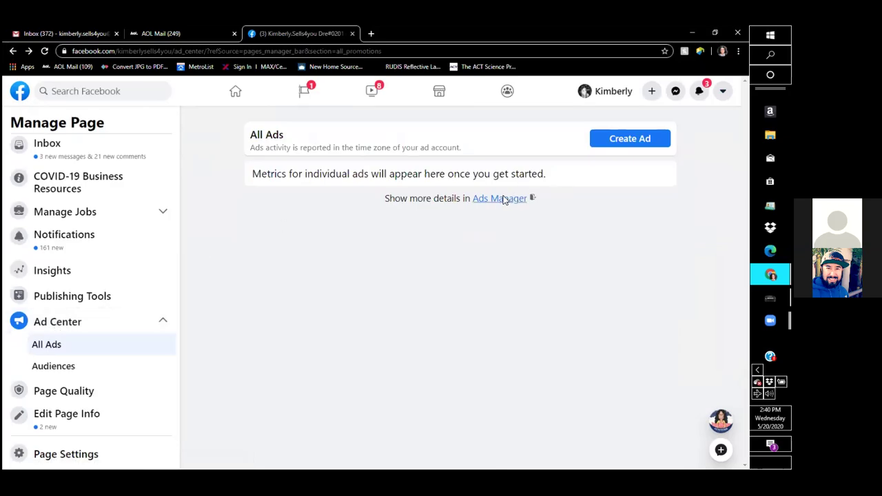
click(500, 199)
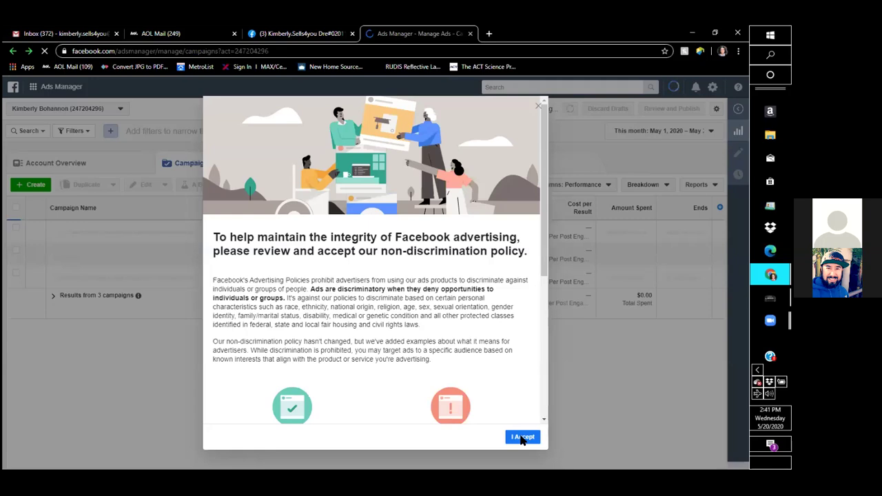
Accept the non-discrimination policy, deselect the first campaign, and bookmark the Ads Manager Campaigns page.
click(522, 438)
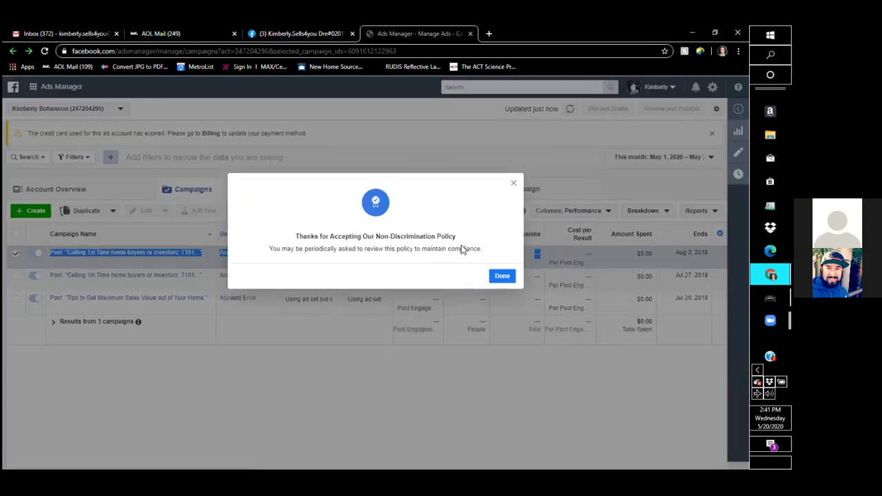
click(503, 276)
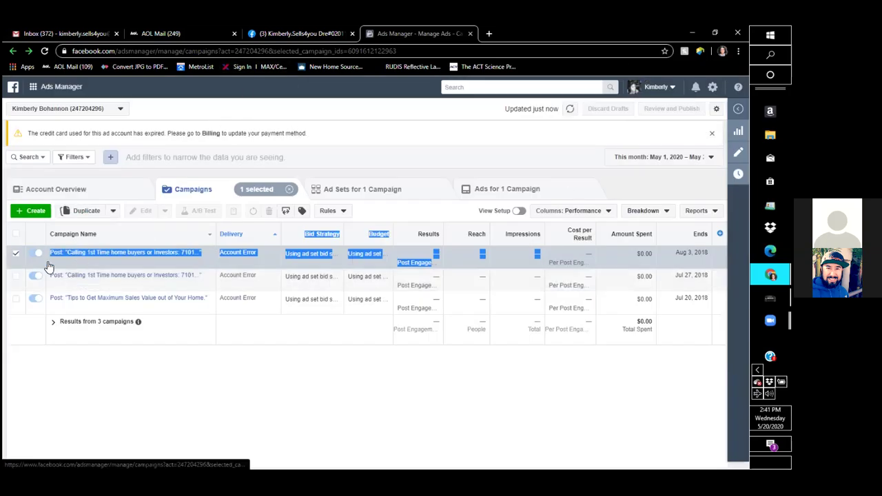
click(15, 255)
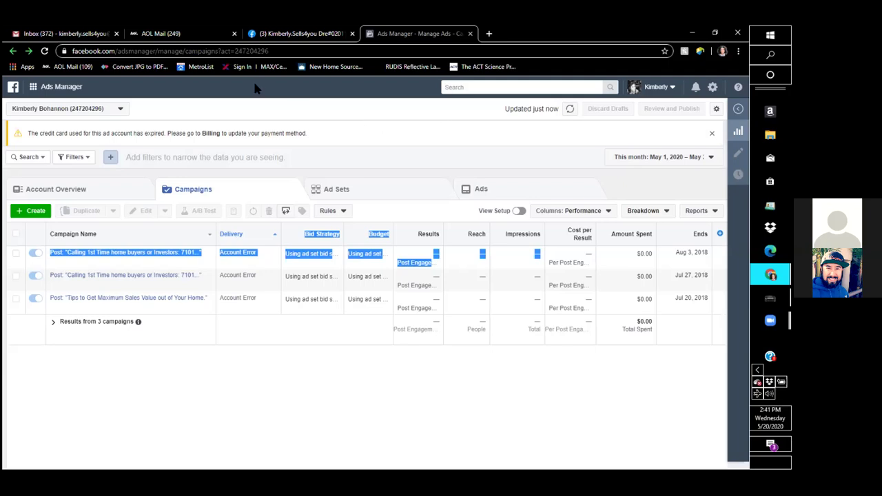
click(665, 53)
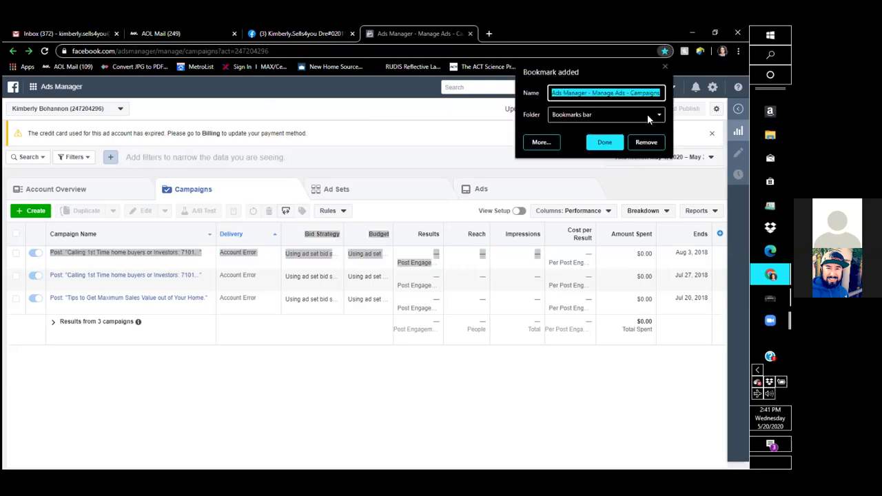
click(603, 142)
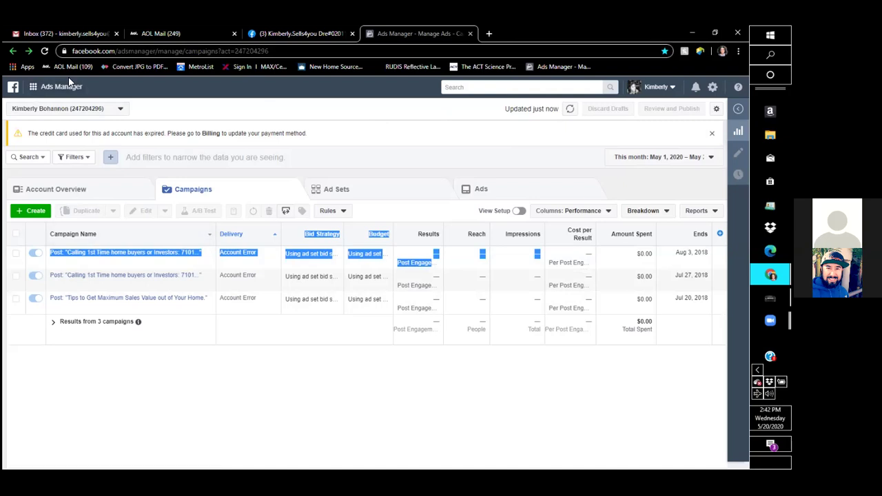
Visit Events Manager's Data Sources page, then go to Business Settings.
click(33, 90)
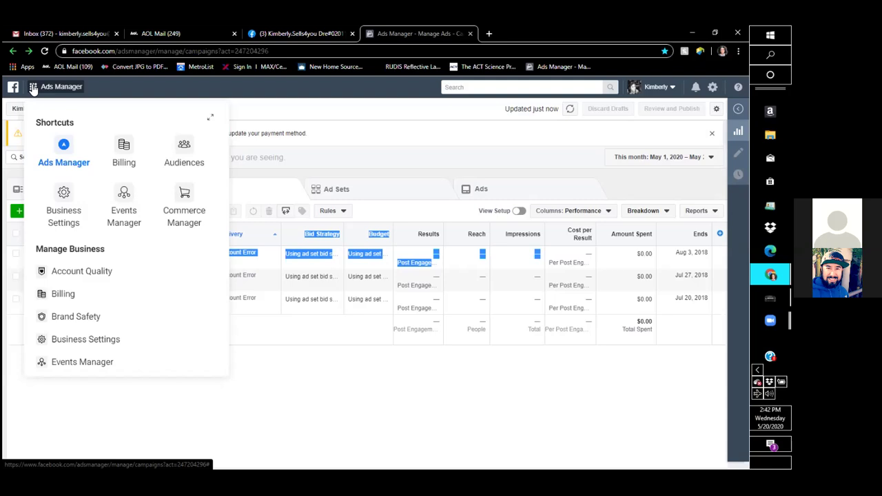
click(123, 199)
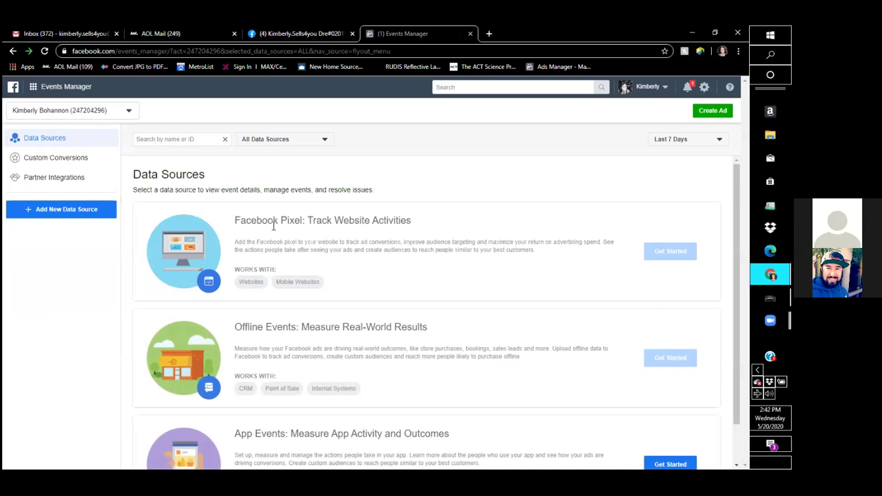
mouse_move(665, 251)
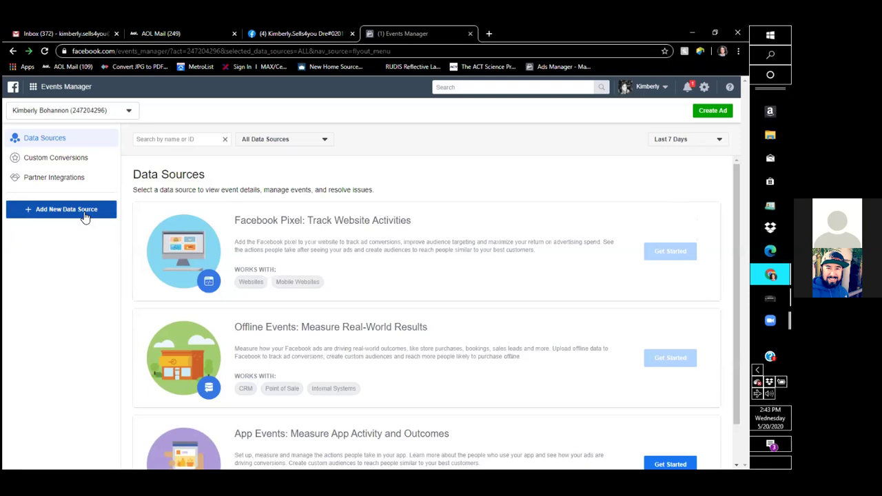
click(34, 88)
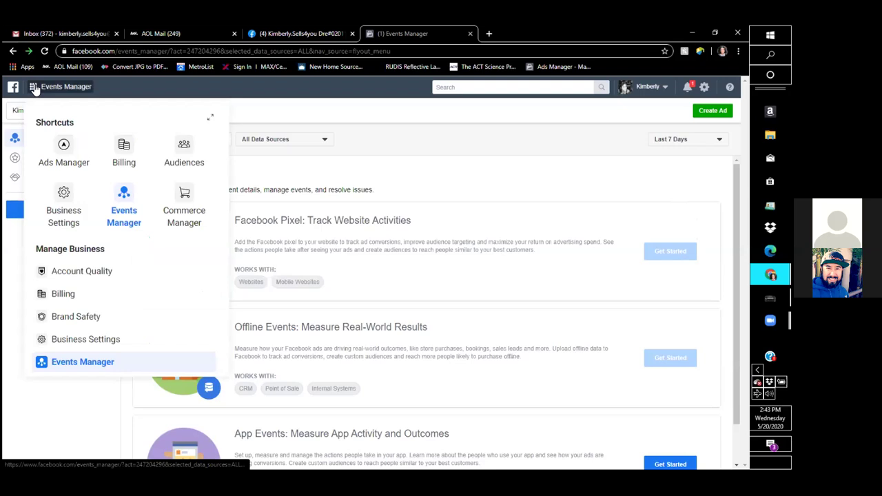
click(63, 194)
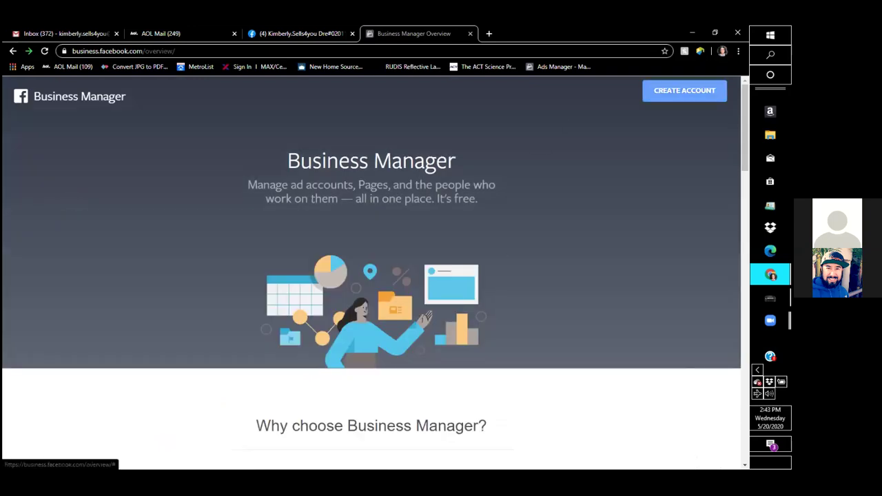
Start a new Business Manager account with the business name and business Gmail address, and continue.
click(684, 91)
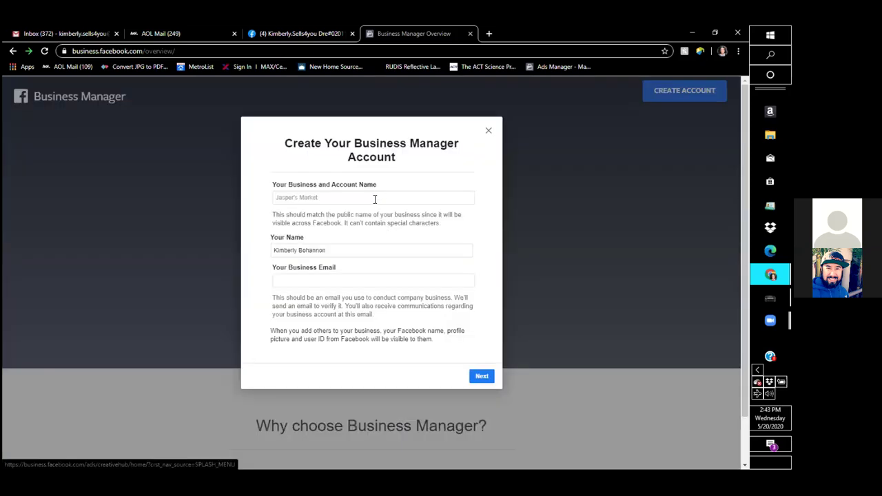
click(374, 199)
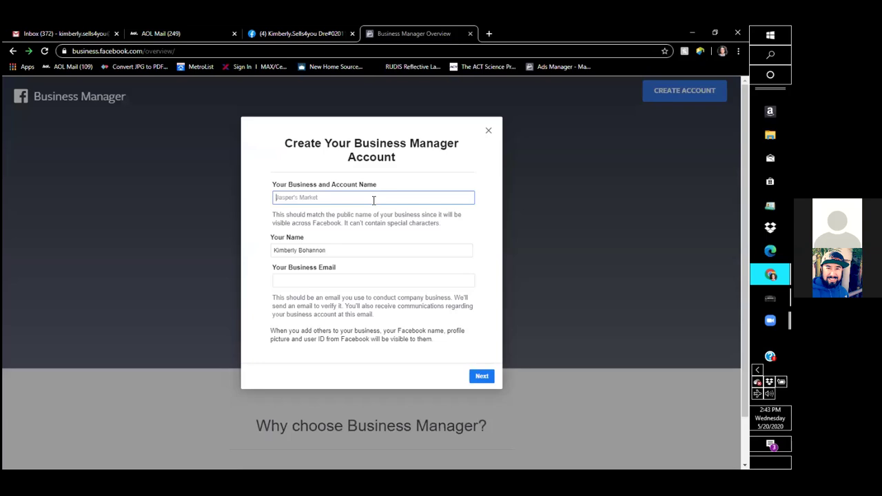
click(304, 282)
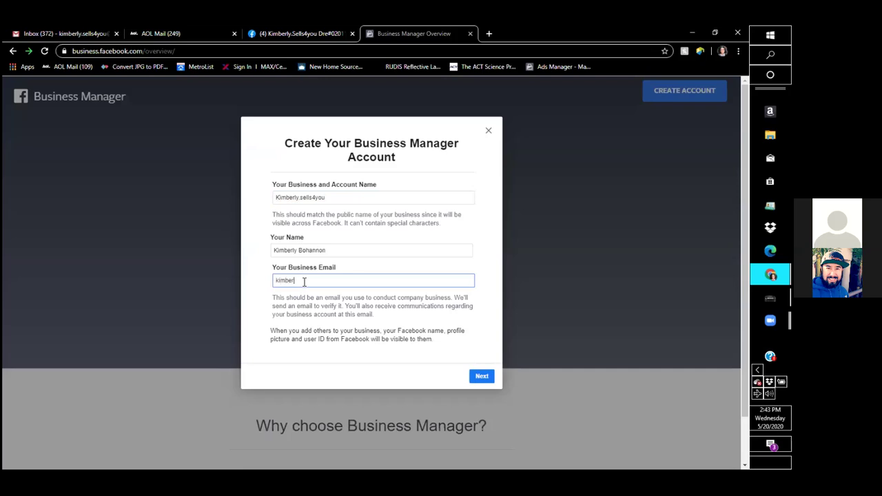
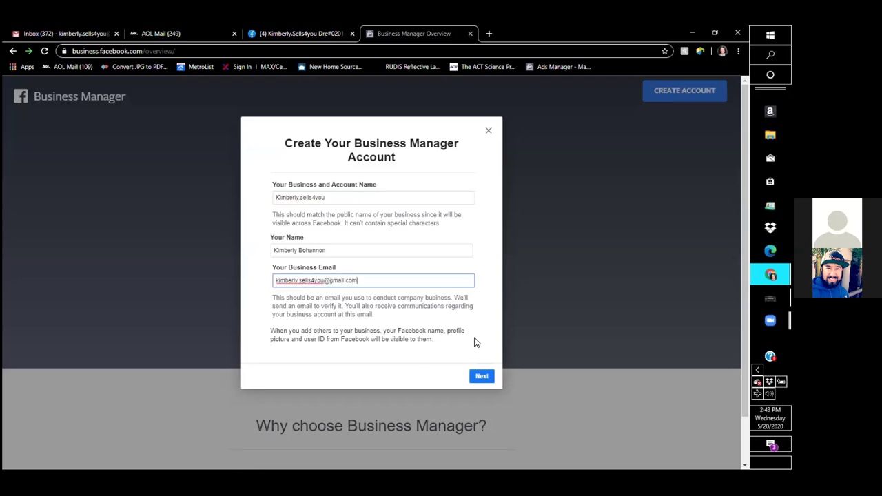
click(482, 376)
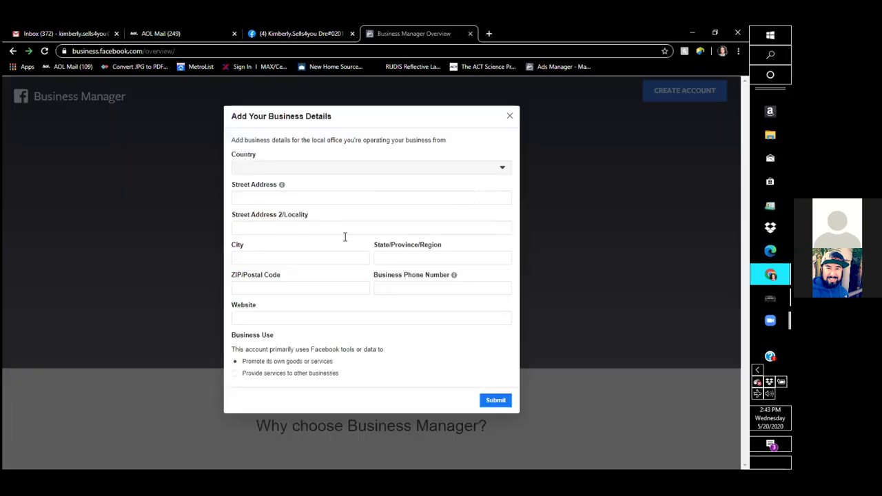
Choose United States as the country and autofill the street address, city, state, ZIP and phone.
click(294, 171)
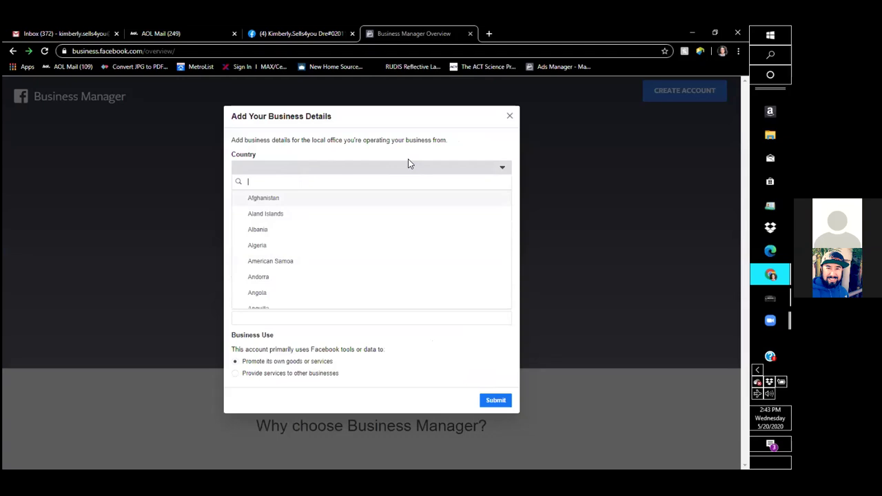
text(usa)
key(BackSpace)
key(BackSpace)
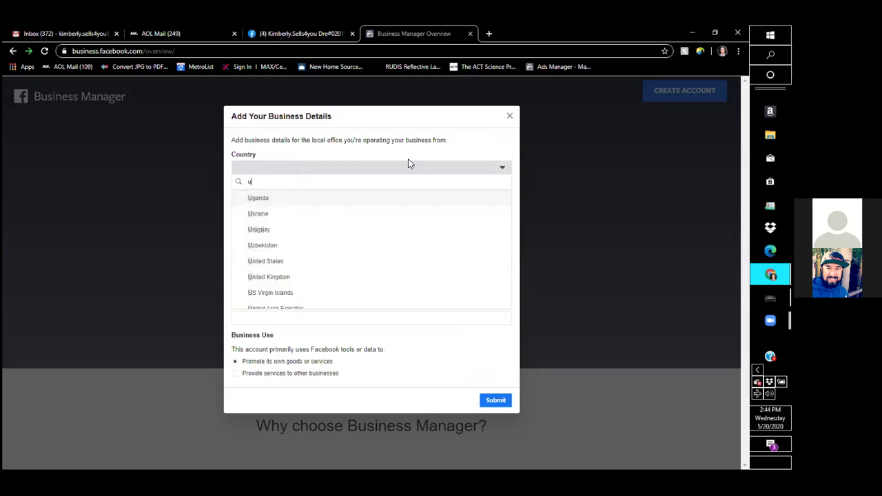
text(nited)
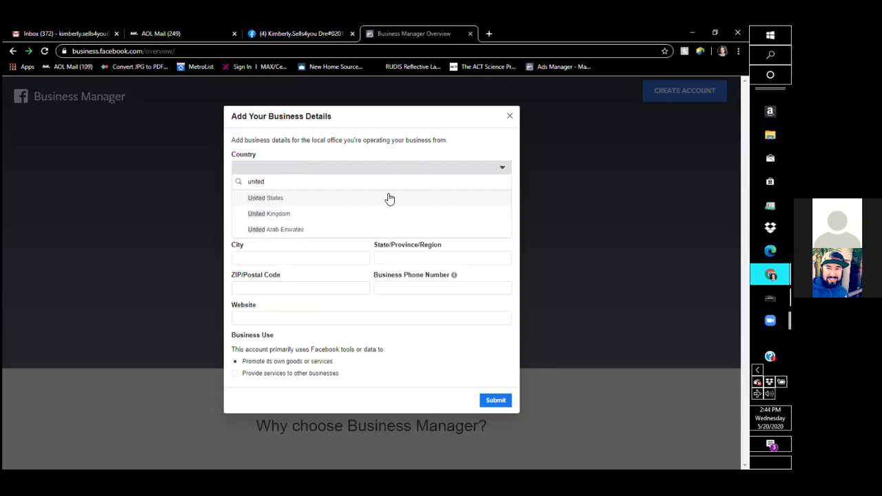
click(390, 198)
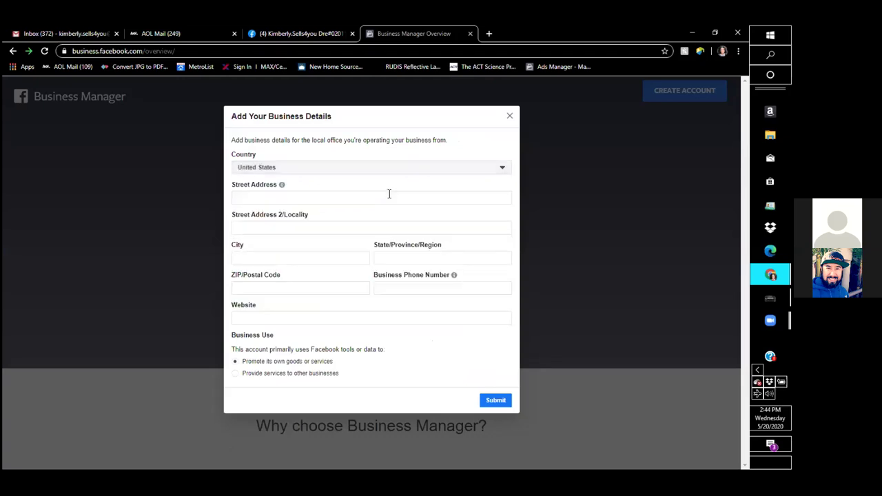
click(343, 203)
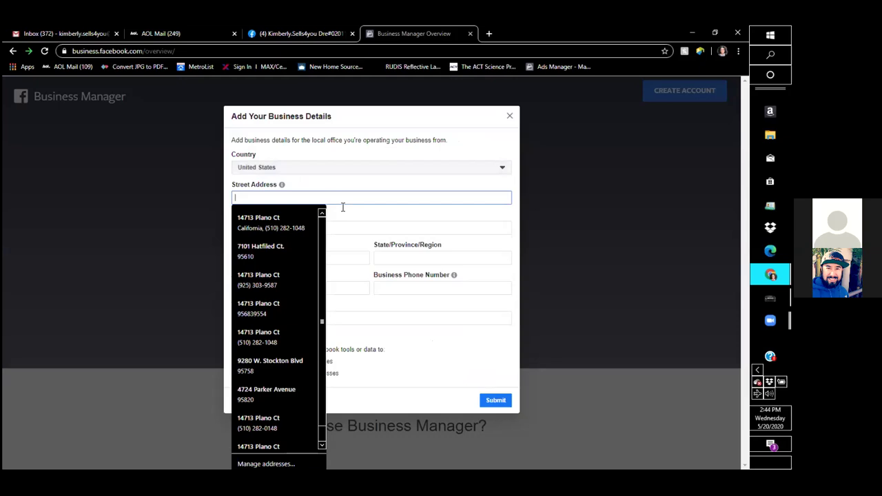
click(298, 219)
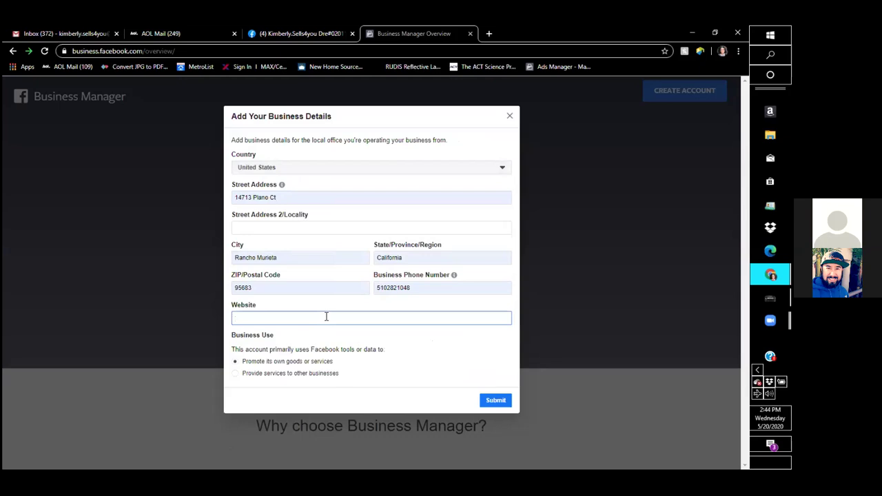
Enter the agent's metrolistpro.com site address as the business website and continue.
click(326, 317)
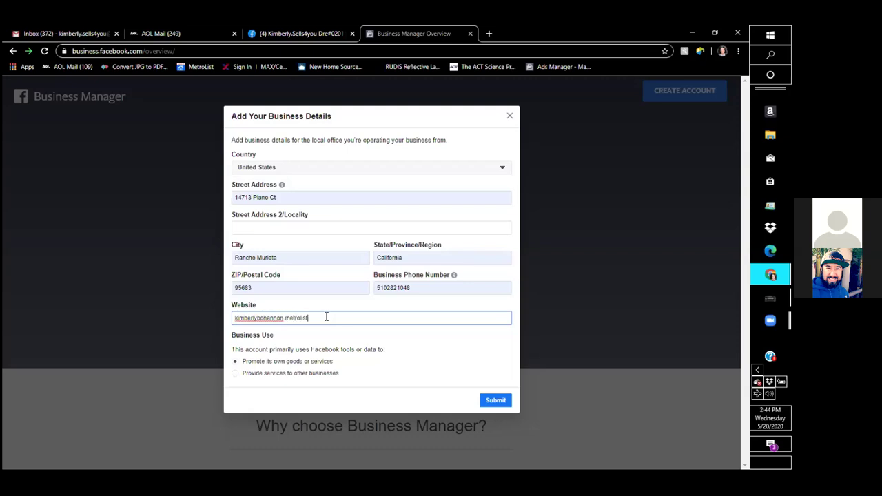
click(488, 402)
Submit the business details, dismiss the 'Was Created!' confirmation, and switch to the Gmail inbox.
click(486, 402)
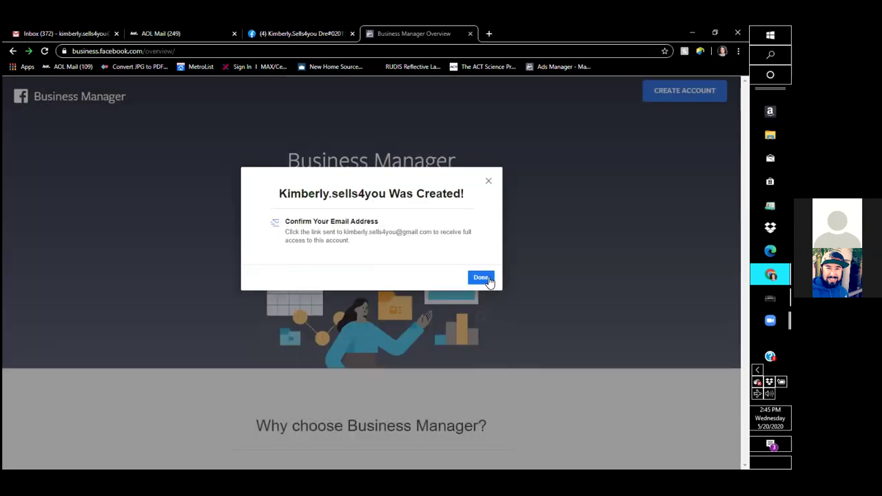
click(484, 277)
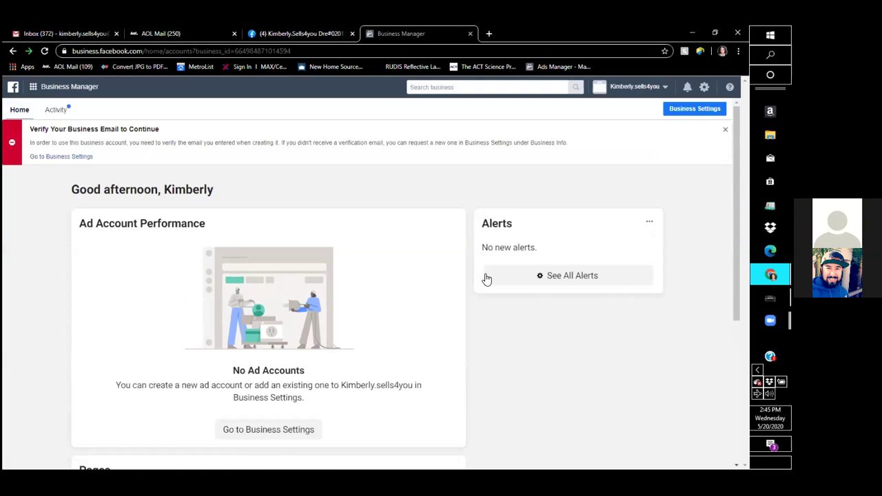
click(74, 36)
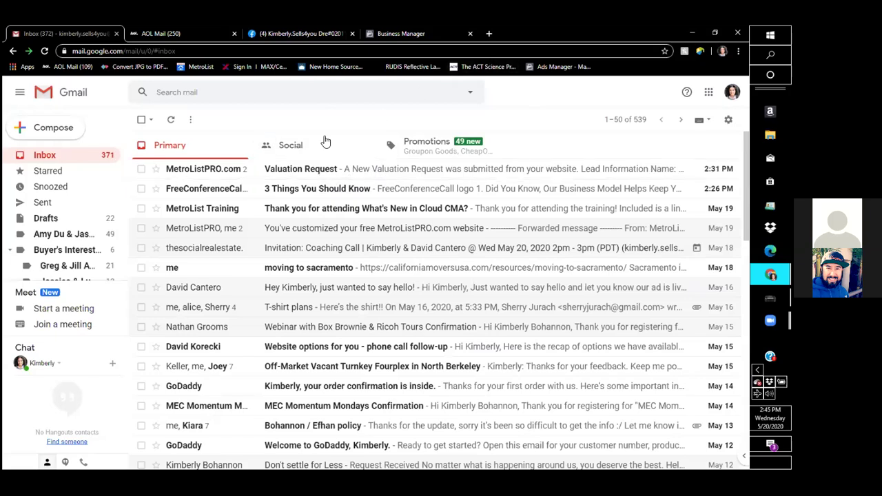
Switch to the Facebook All Ads tab, then back to the Business Manager home tab.
click(297, 35)
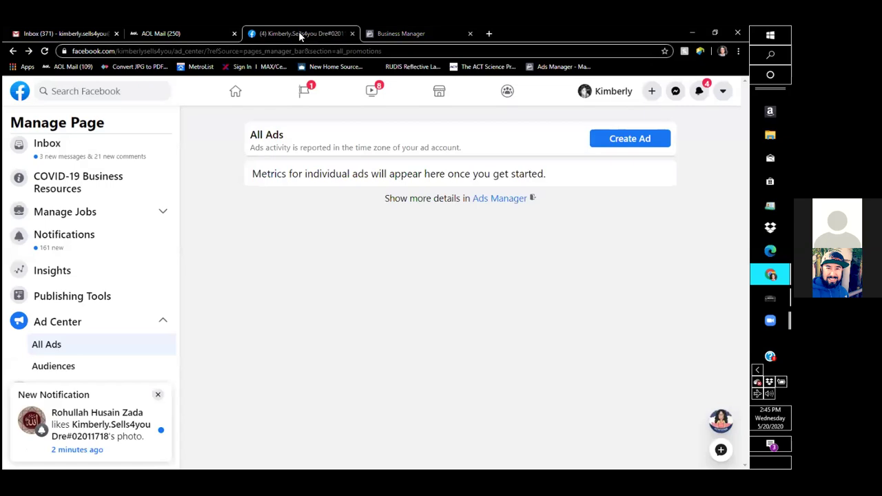
click(400, 33)
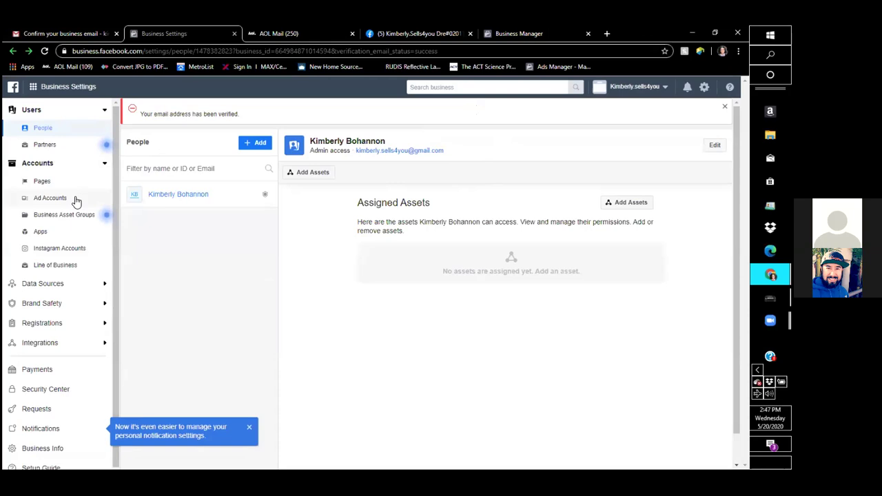
Open the Create a New Ad Account dialog from Ad Accounts > Add, abandoning the add-existing-account option.
click(49, 198)
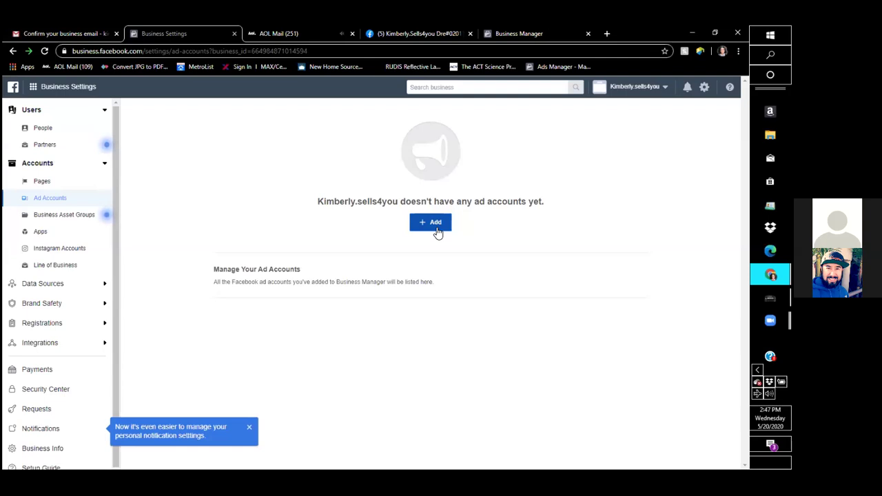
click(436, 224)
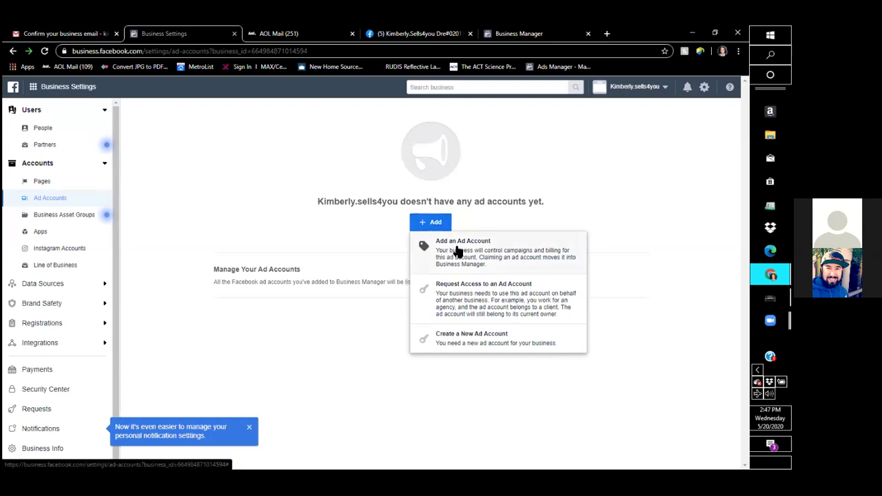
click(457, 248)
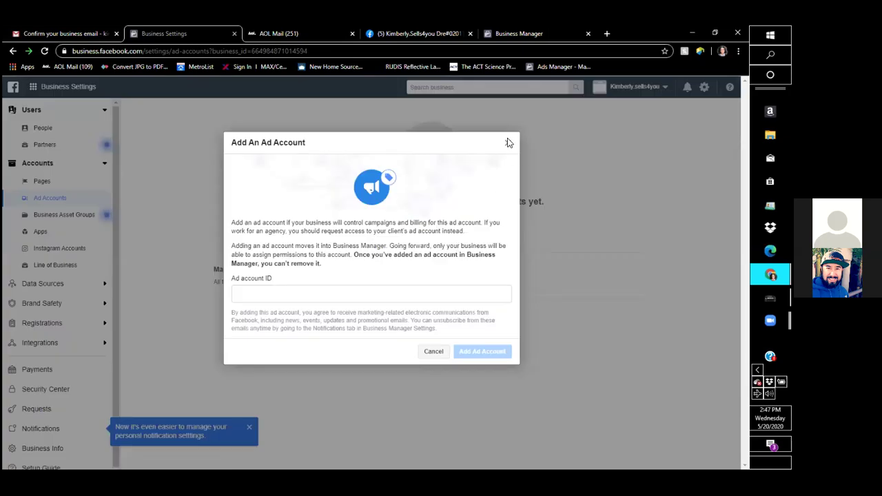
click(510, 143)
click(428, 232)
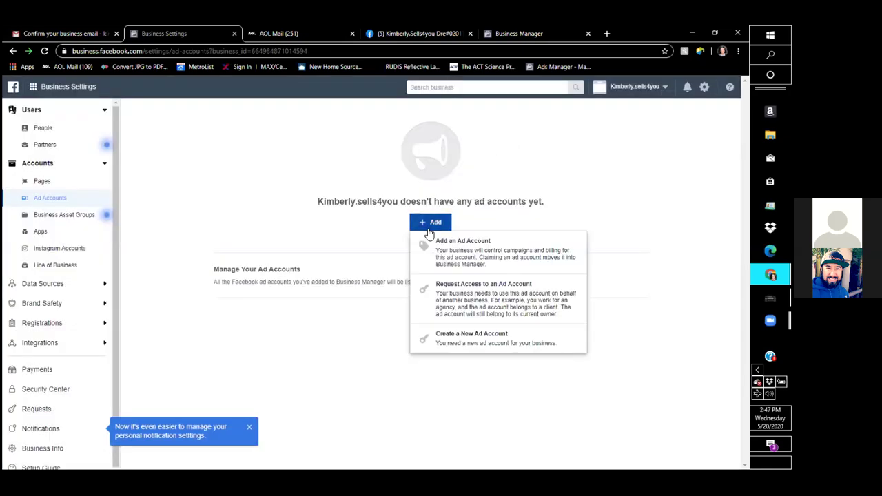
click(455, 342)
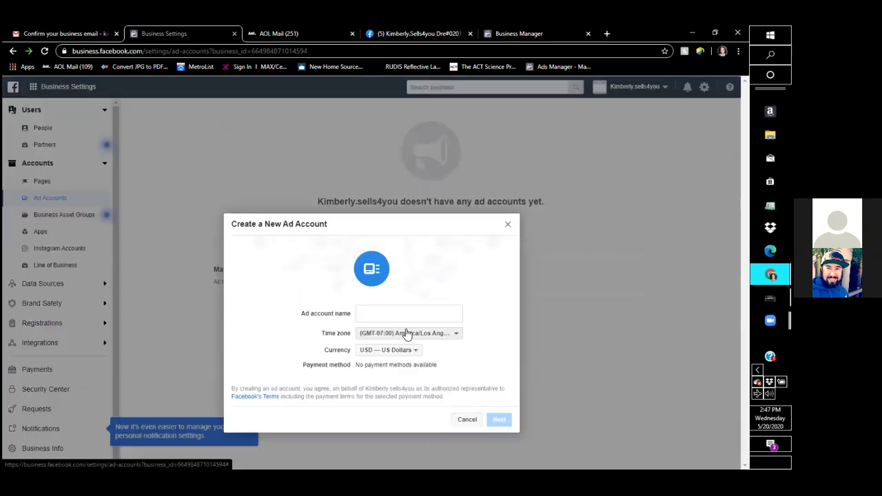
Enter the business name as the ad account name, keeping the America/Los Angeles time zone.
click(395, 310)
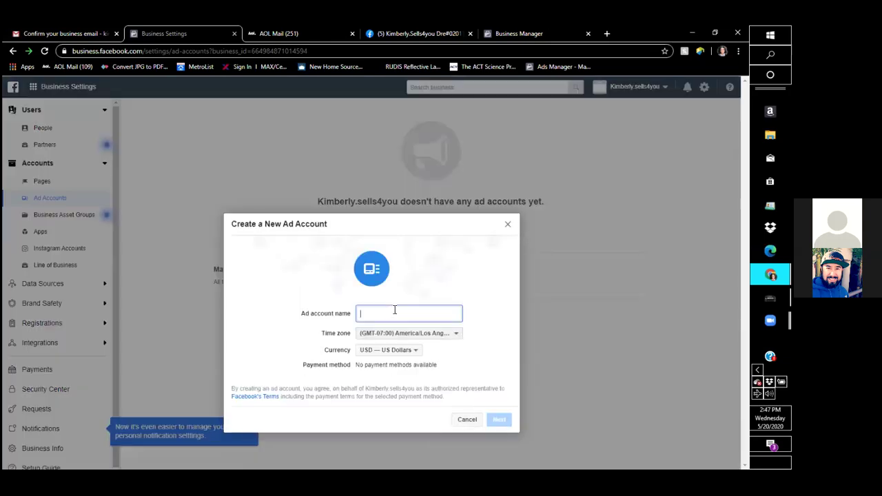
text(S)
key(BackSpace)
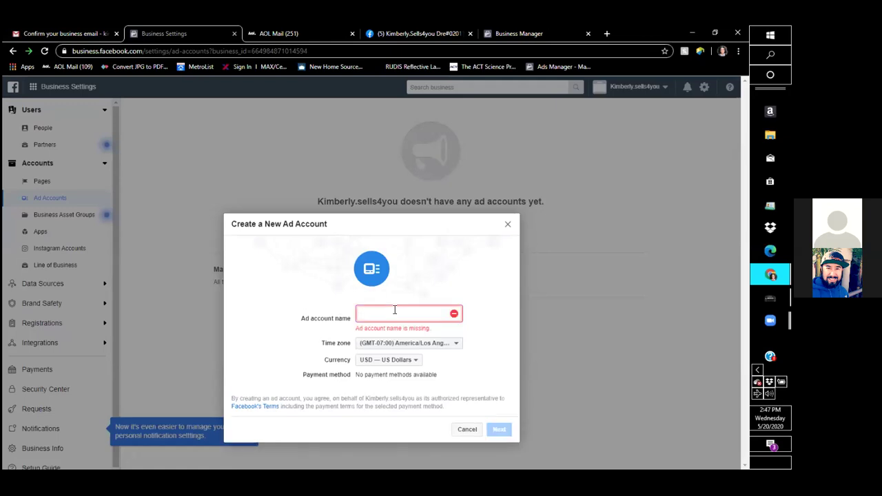
text(Ki)
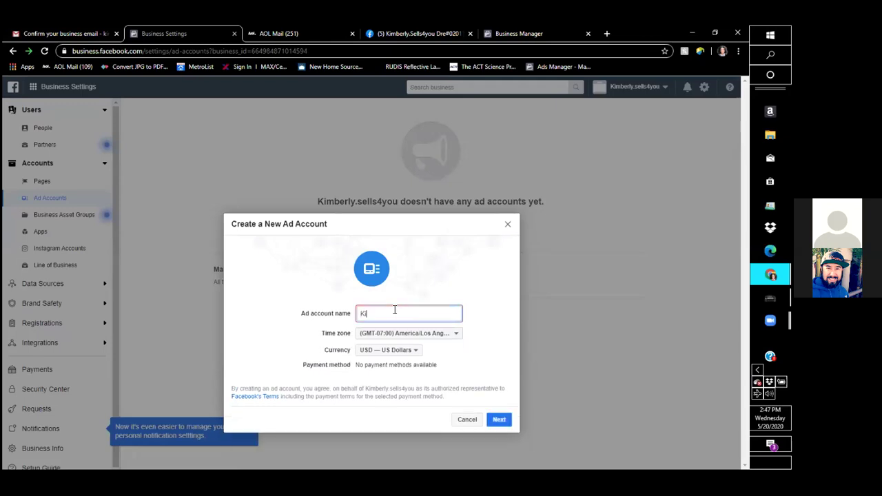
text(mberly sells4you)
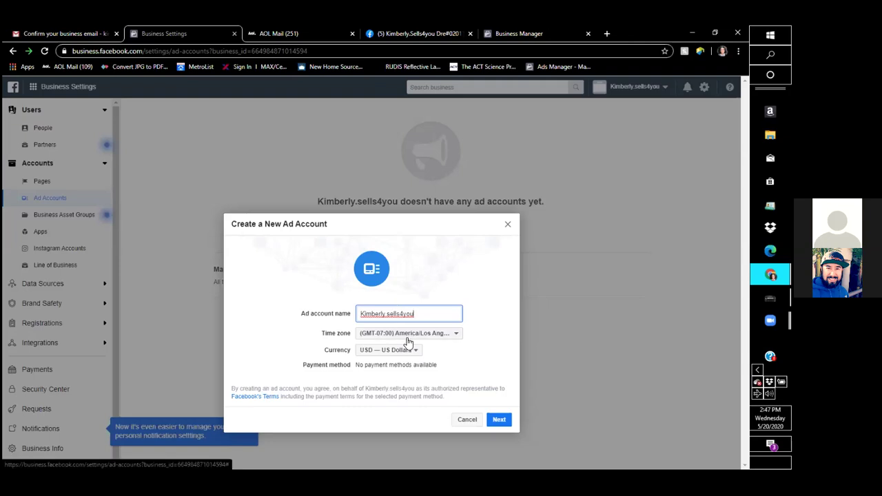
click(409, 335)
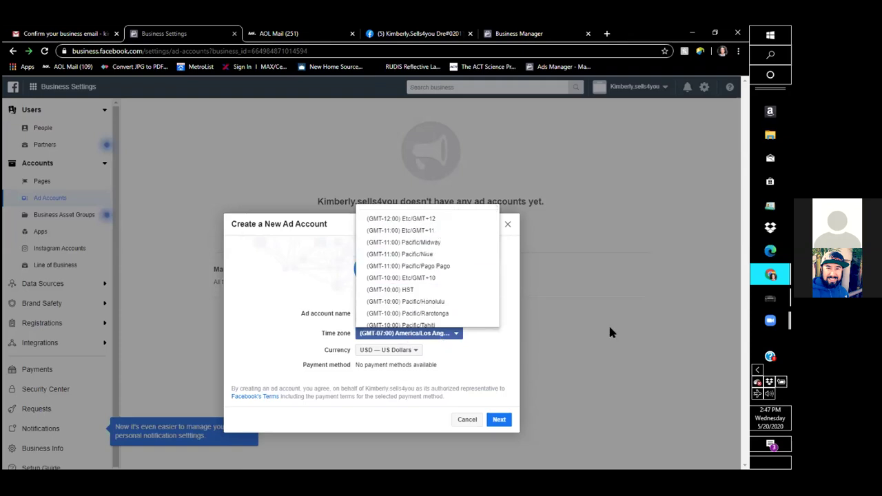
click(461, 388)
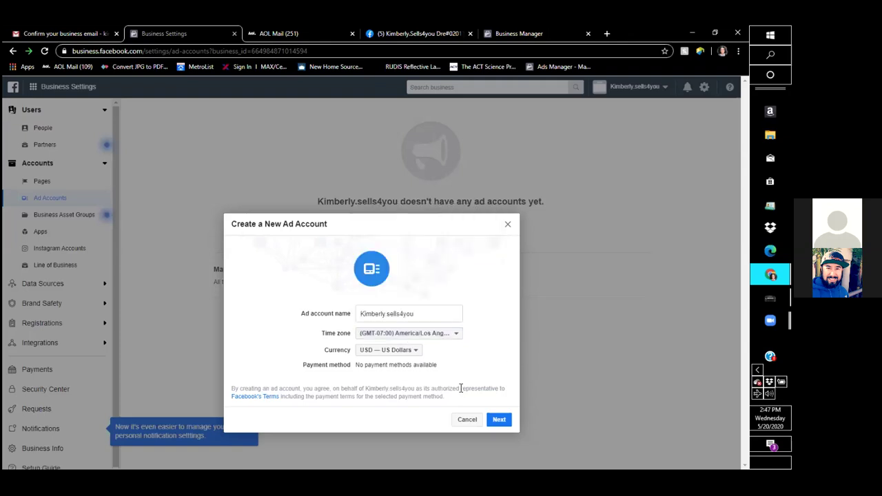
Mark the ad account for My business use and create it.
click(498, 418)
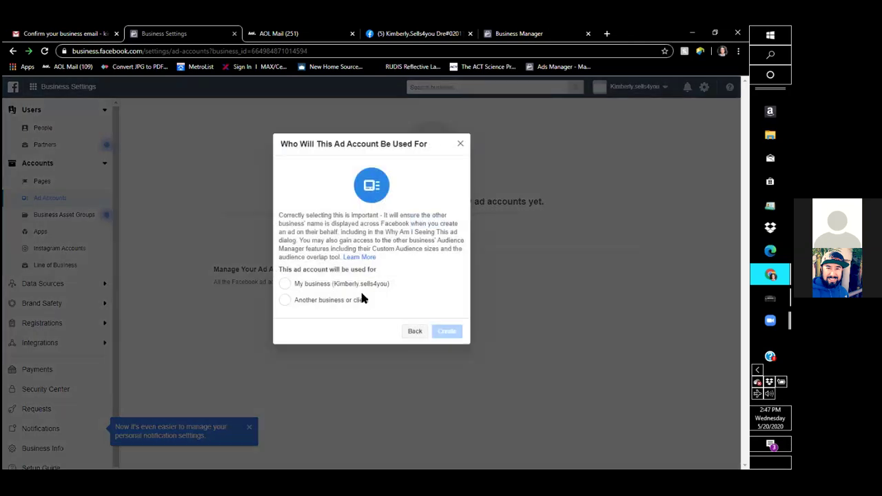
click(345, 283)
click(446, 333)
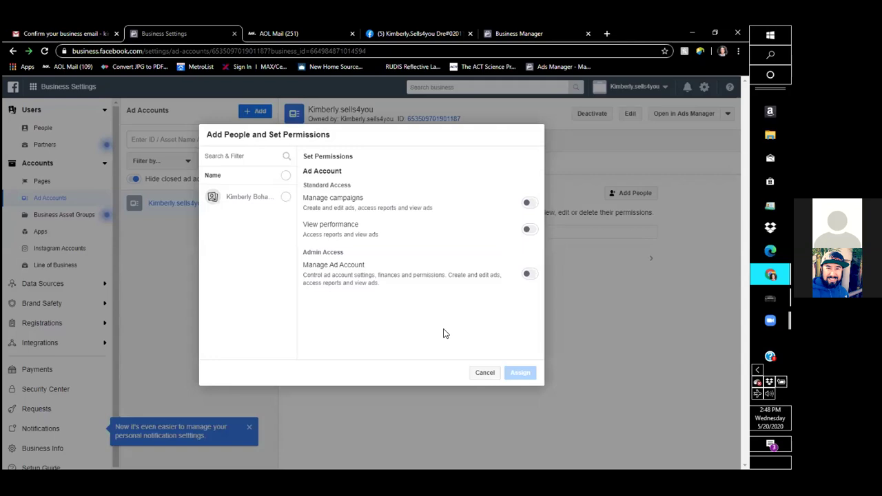
Grant the account owner Manage Ad Account admin access and dismiss the 'Nice work!' confirmation.
click(286, 176)
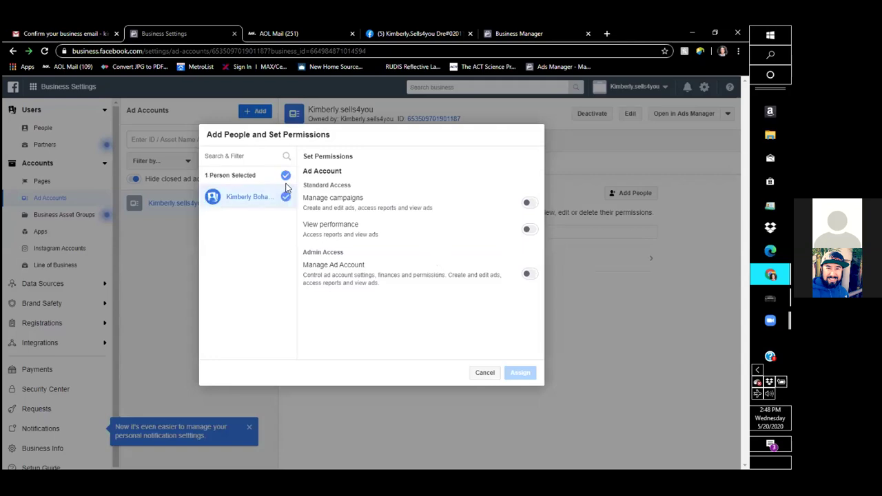
click(286, 195)
click(286, 197)
click(528, 275)
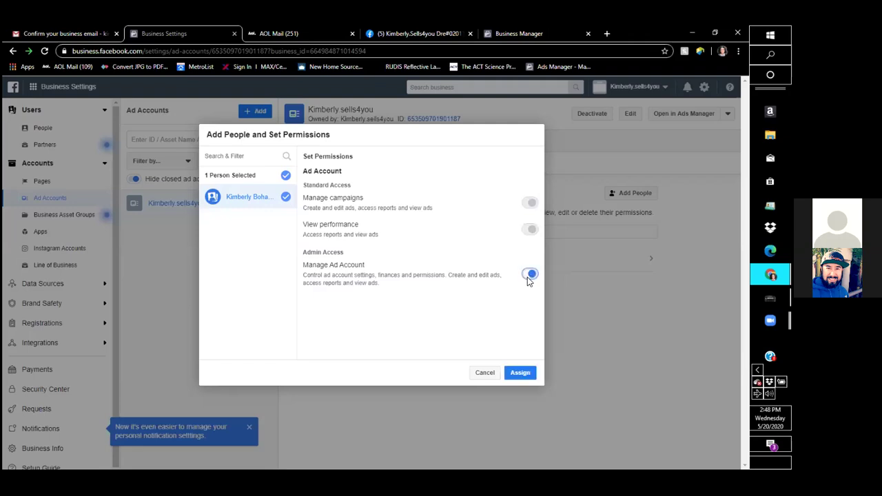
click(515, 374)
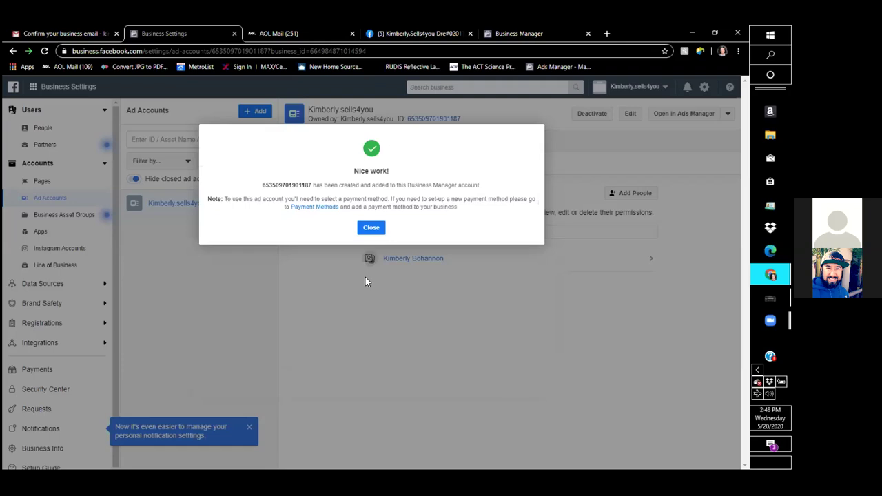
click(372, 228)
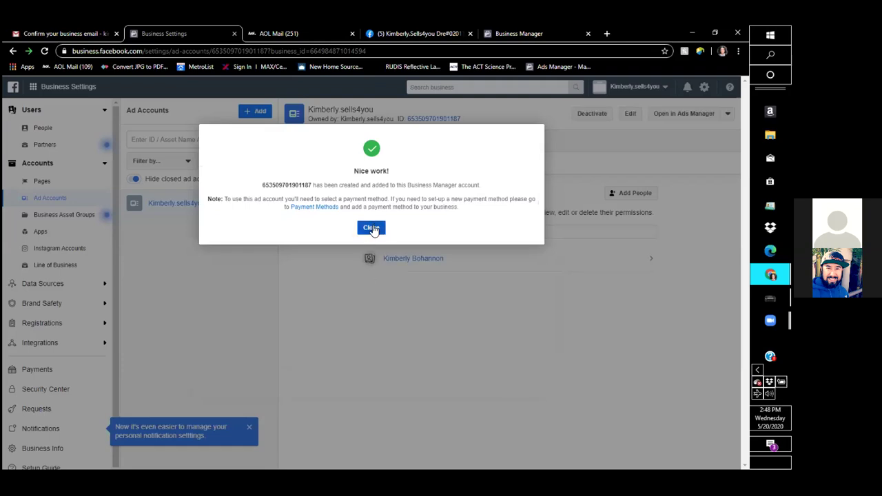
click(372, 228)
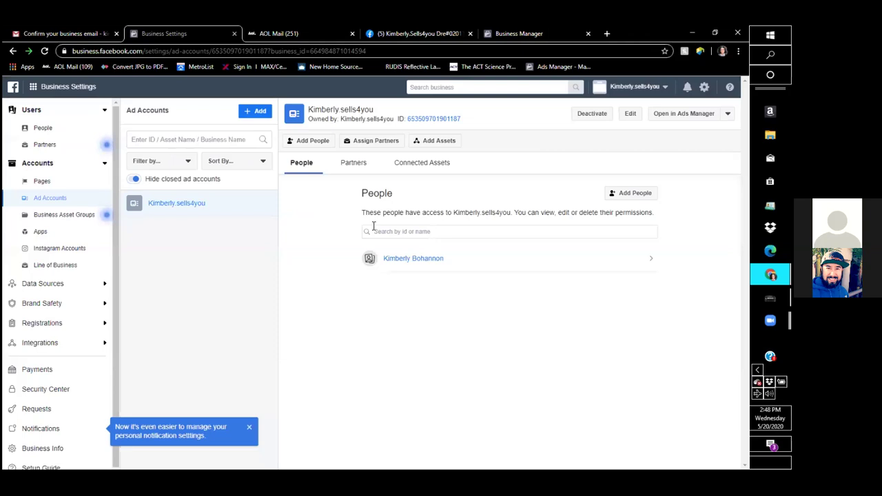
Open Ads Manager from the Shortcuts menu and dismiss the political-issues banner.
click(33, 88)
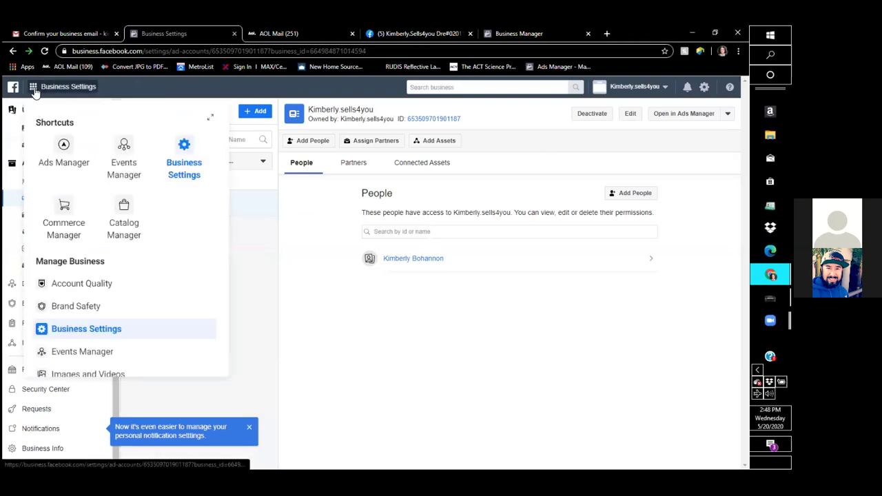
click(64, 151)
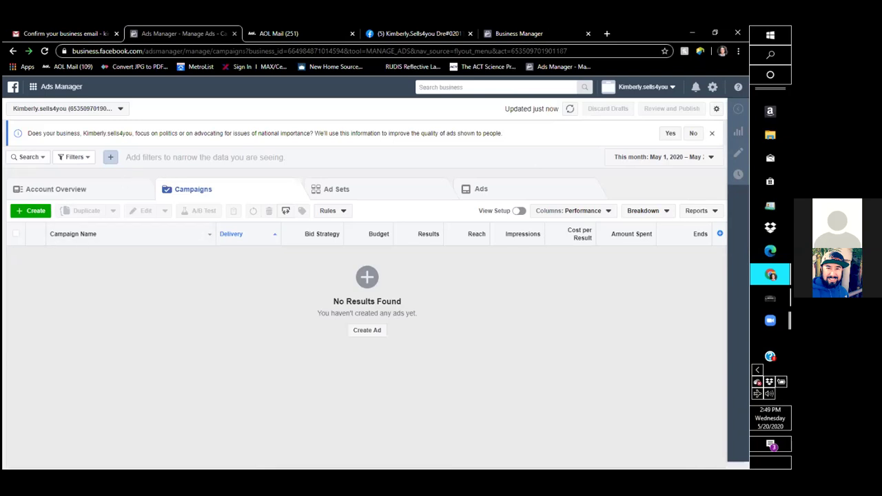
click(693, 133)
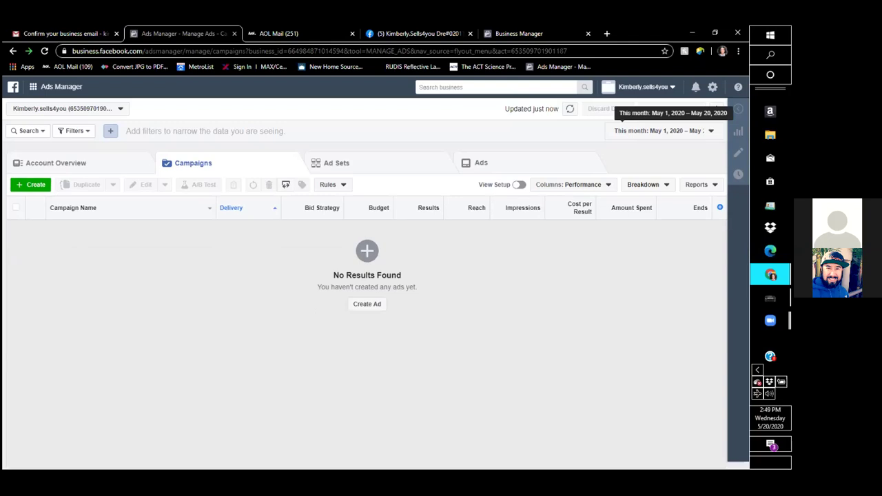
Switch Ads Manager to the business ad account, showing its empty Campaigns list.
click(119, 110)
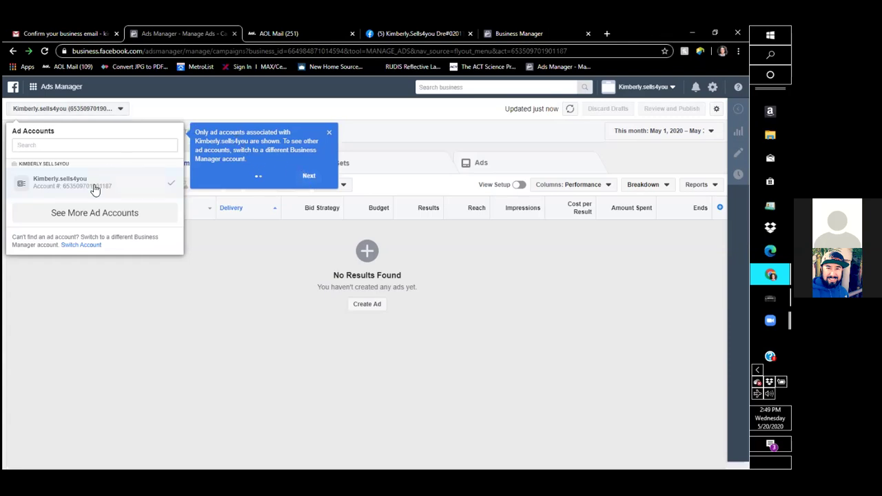
click(89, 213)
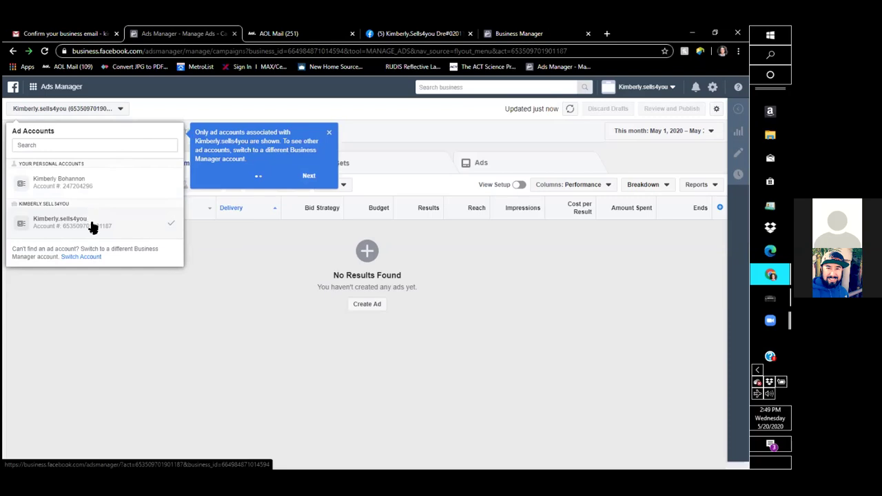
click(93, 226)
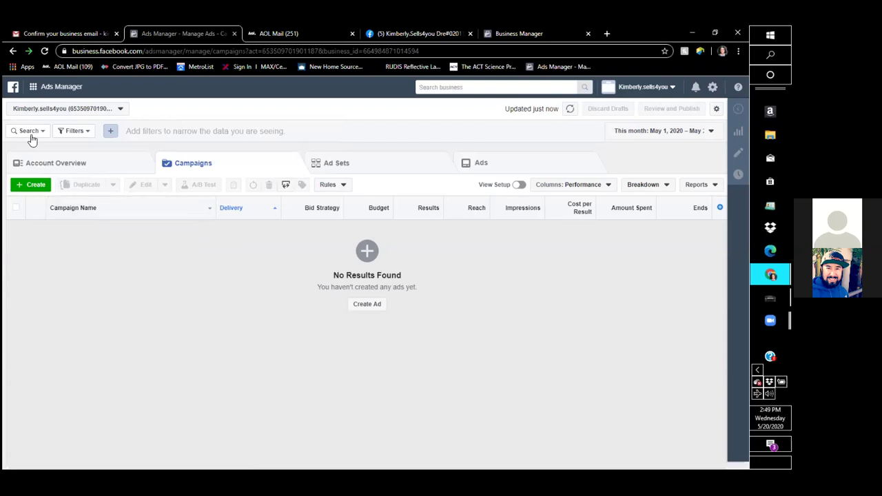
click(33, 88)
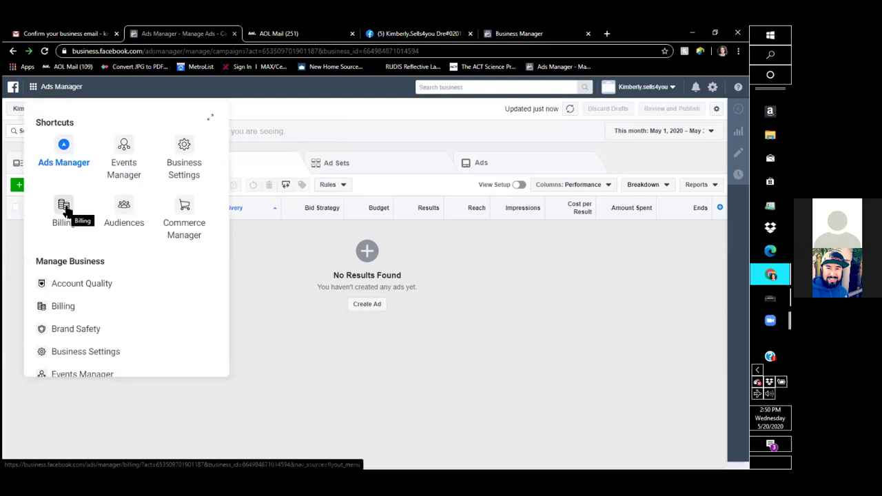
Add a Visa card as the primary payment method under Billing > Payment Settings.
click(64, 210)
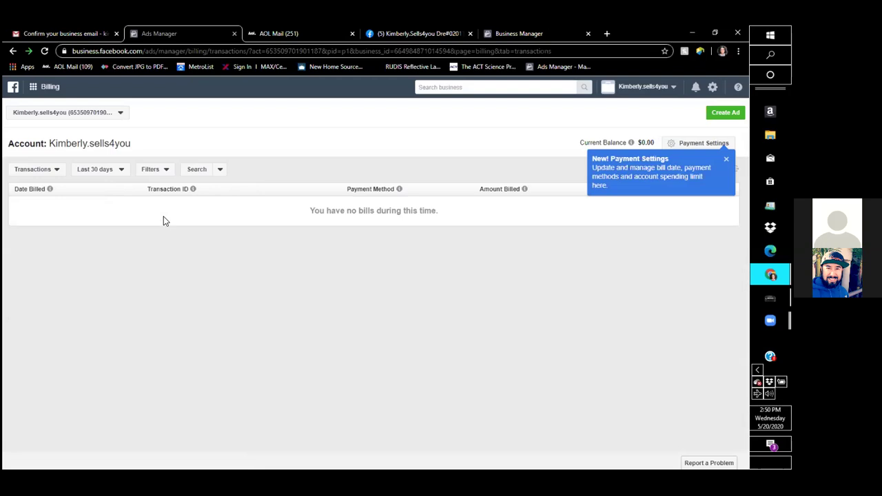
click(699, 143)
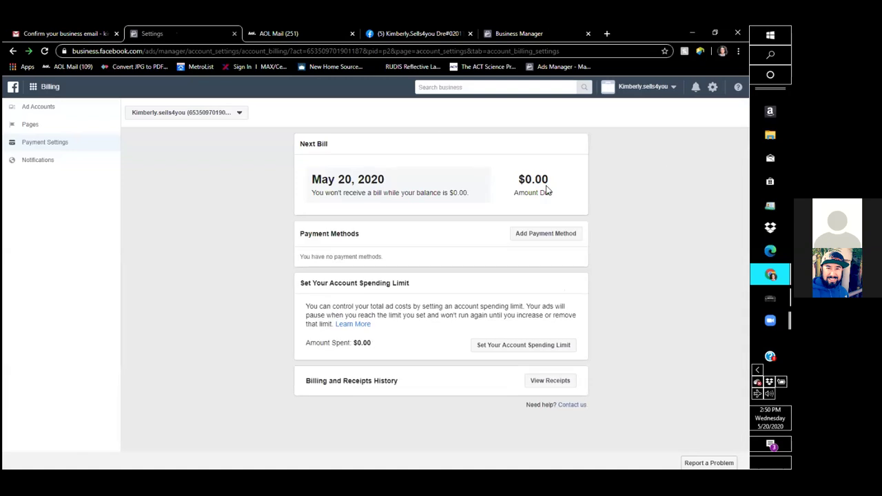
click(538, 236)
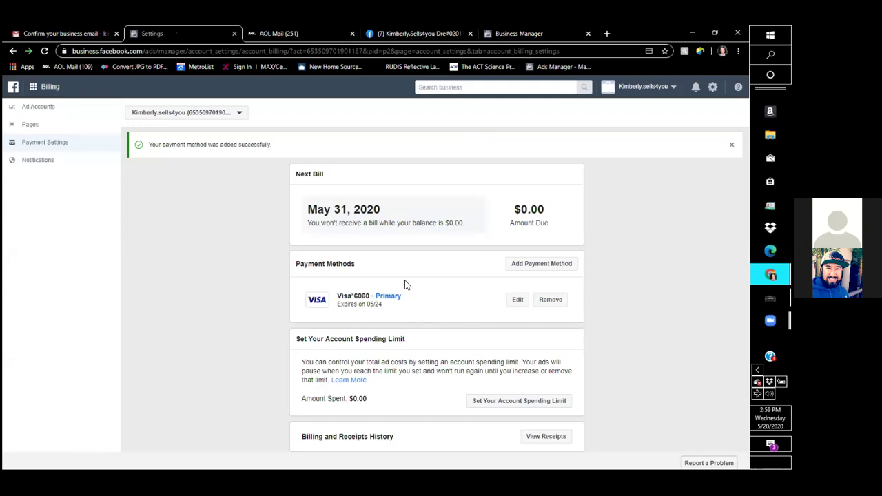
click(33, 88)
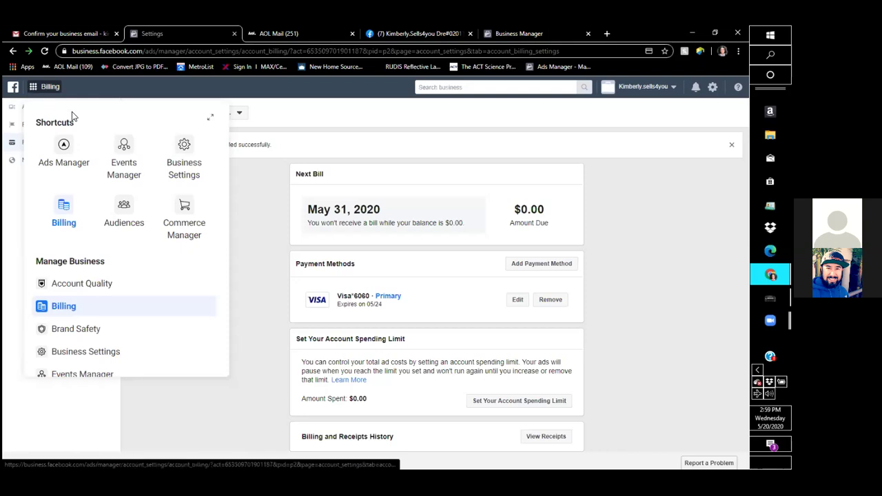
Go to Events Manager and start the Facebook Pixel: Track Website Activities setup.
click(122, 161)
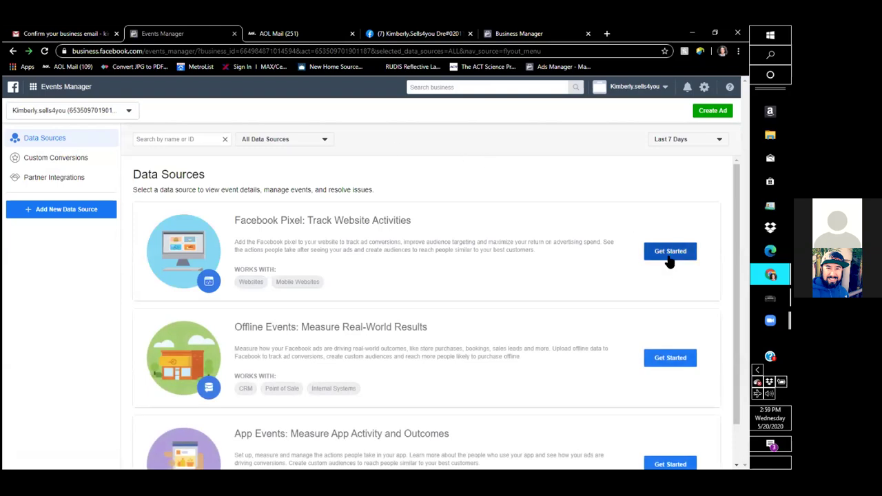
click(668, 259)
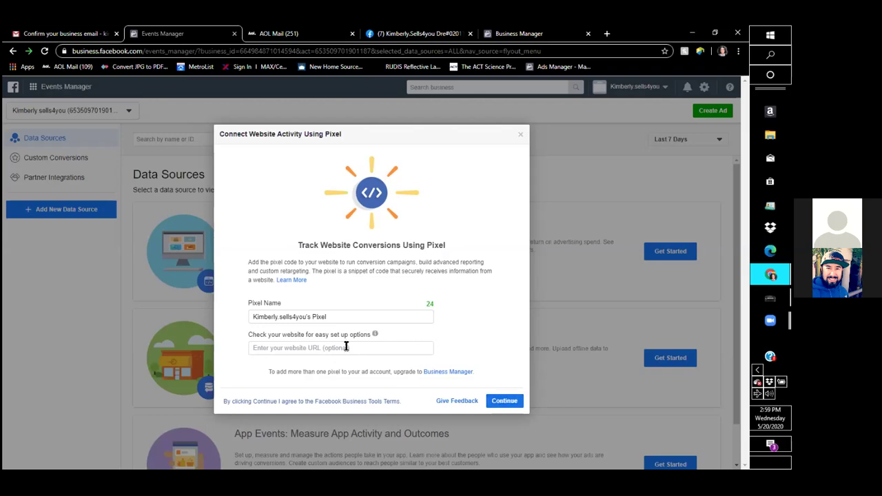
Create the pixel with the prefilled business pixel name, leaving the website URL empty.
click(493, 400)
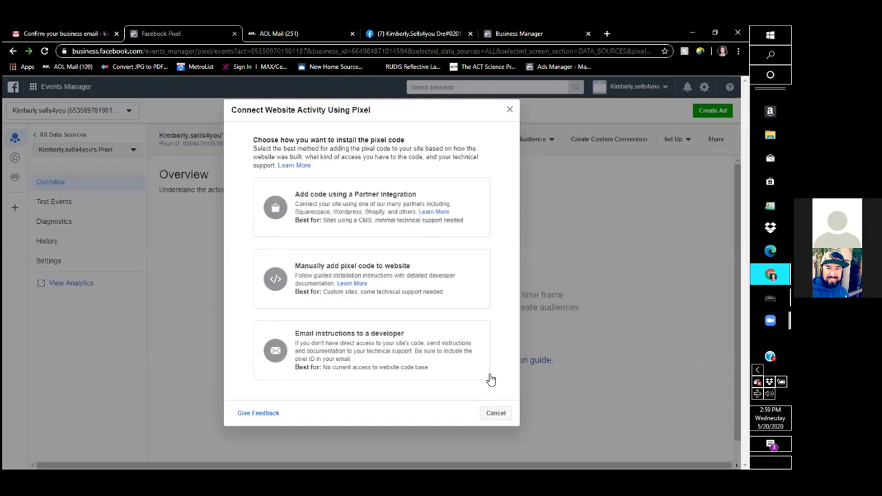
Choose manual installation and copy the pixel base code to the clipboard.
click(336, 276)
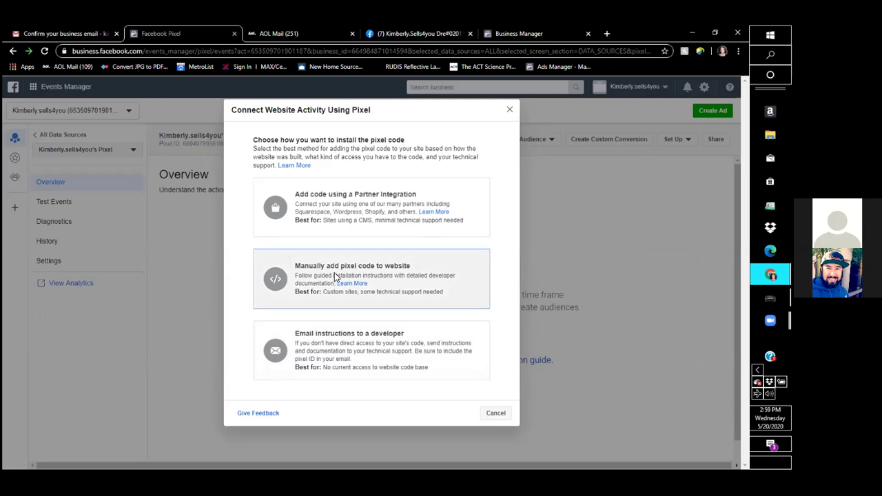
mouse_move(336, 276)
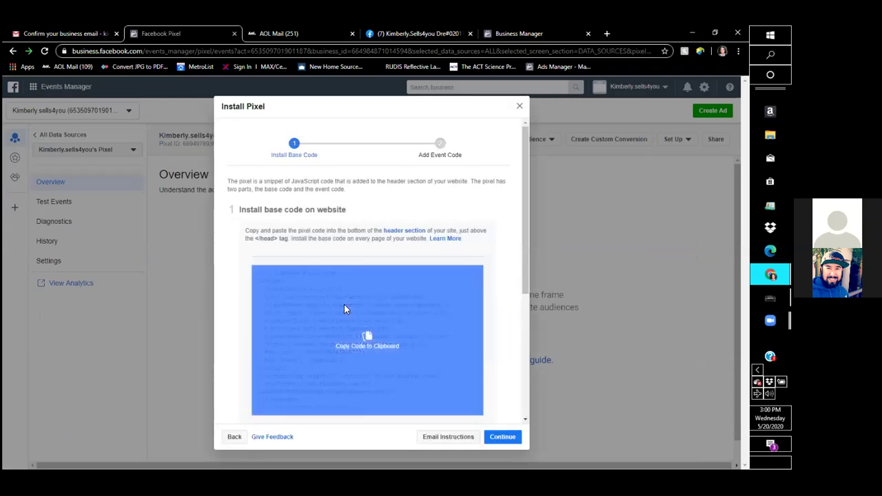
right_click(345, 310)
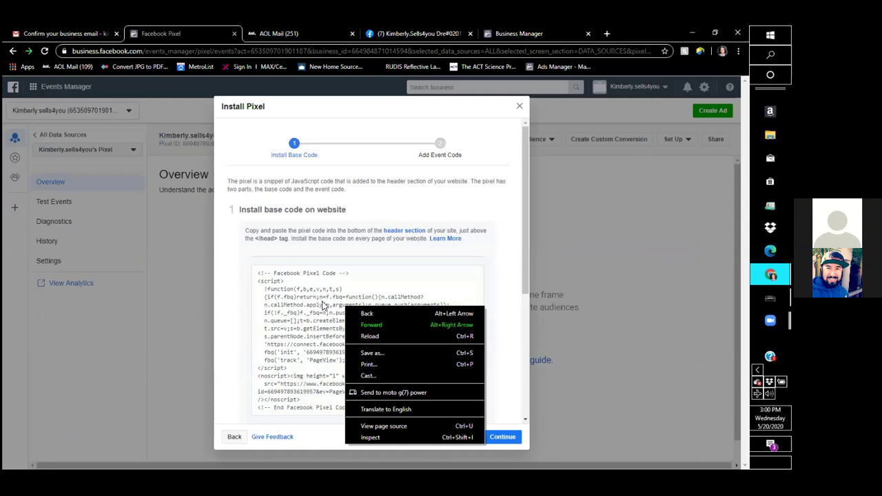
click(324, 306)
click(324, 306)
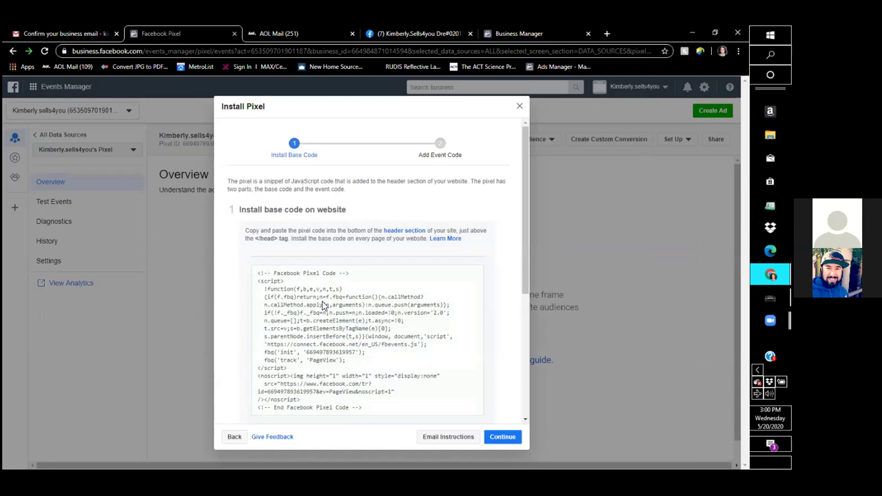
Open and expand the MetroListPRO website customization email from the Gmail inbox.
click(60, 35)
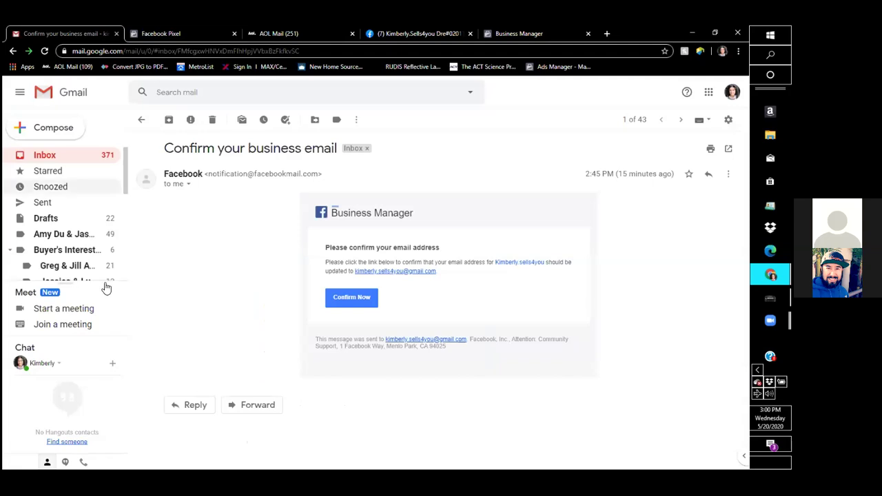
click(68, 163)
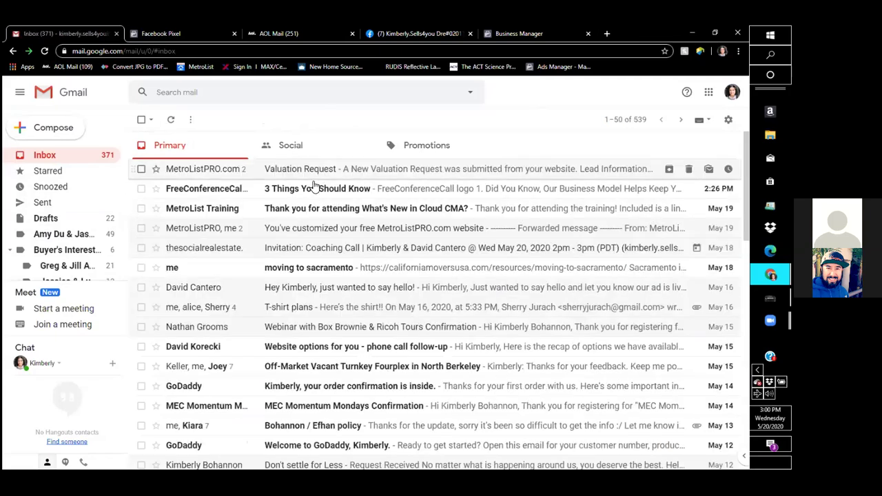
click(298, 235)
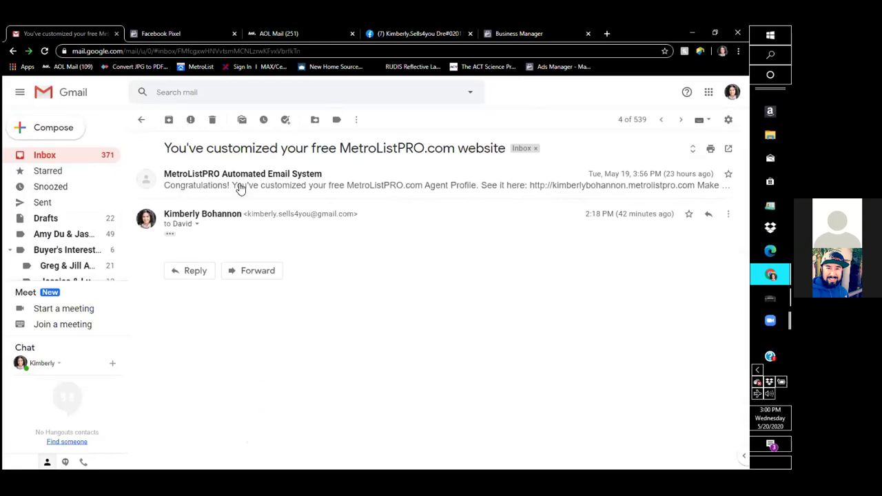
click(239, 189)
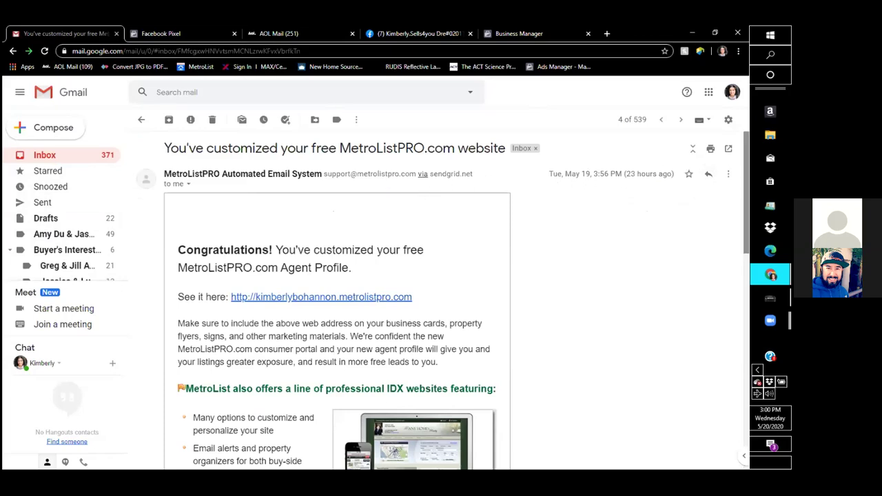
Scroll through the email and view the entire unclipped message, then close that view.
scroll(455, 331, down, 1)
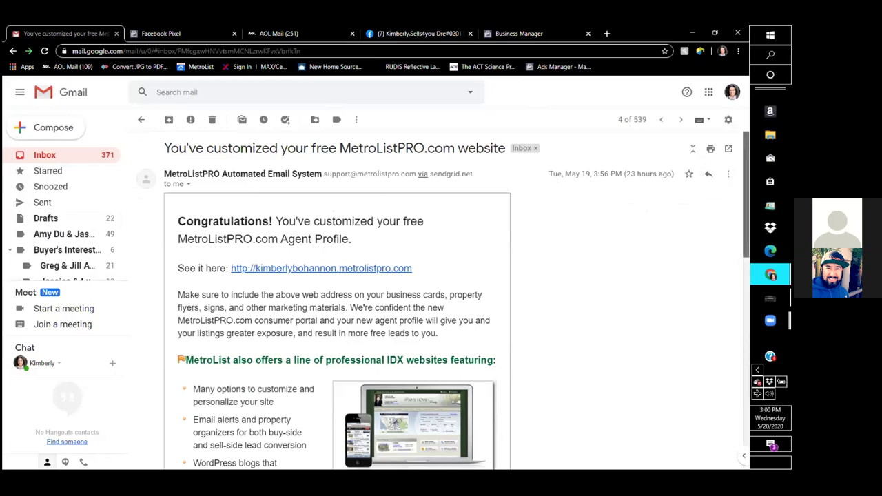
scroll(443, 301, down, 4)
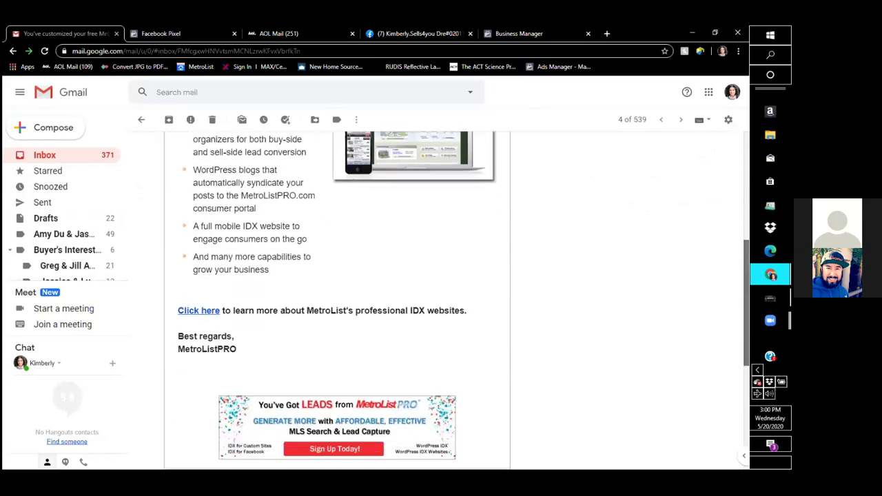
scroll(443, 300, down, 3)
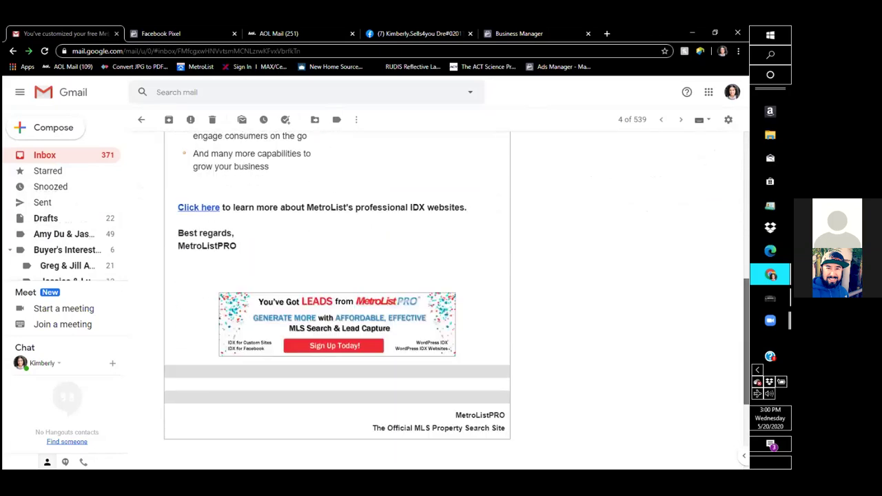
scroll(443, 300, down, 1)
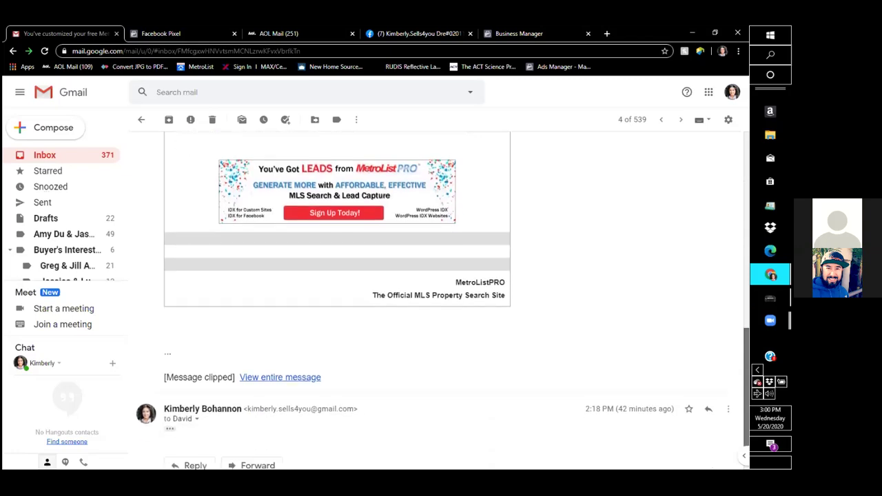
scroll(442, 300, up, 1)
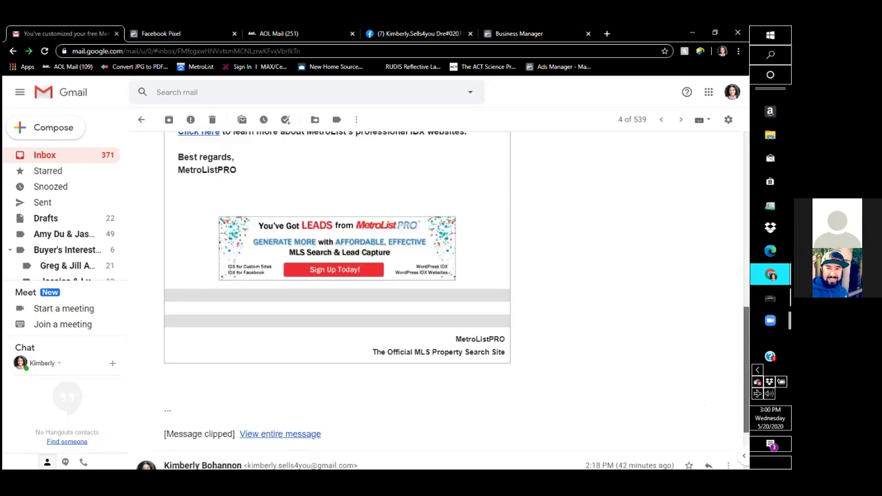
scroll(337, 289, up, 1)
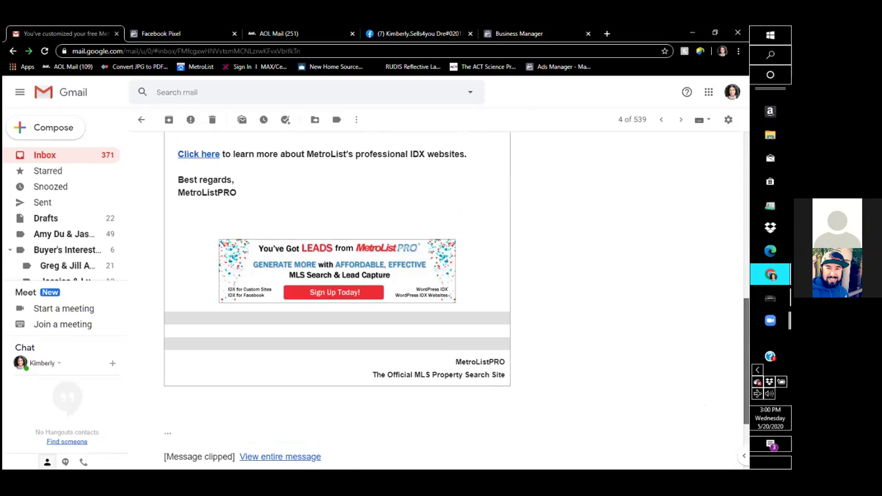
scroll(337, 301, up, 5)
scroll(337, 300, down, 3)
scroll(418, 368, down, 3)
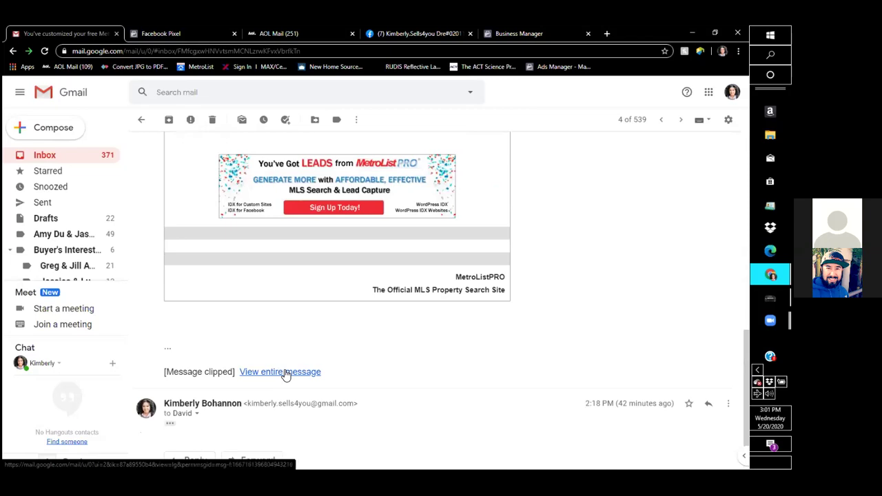
click(285, 372)
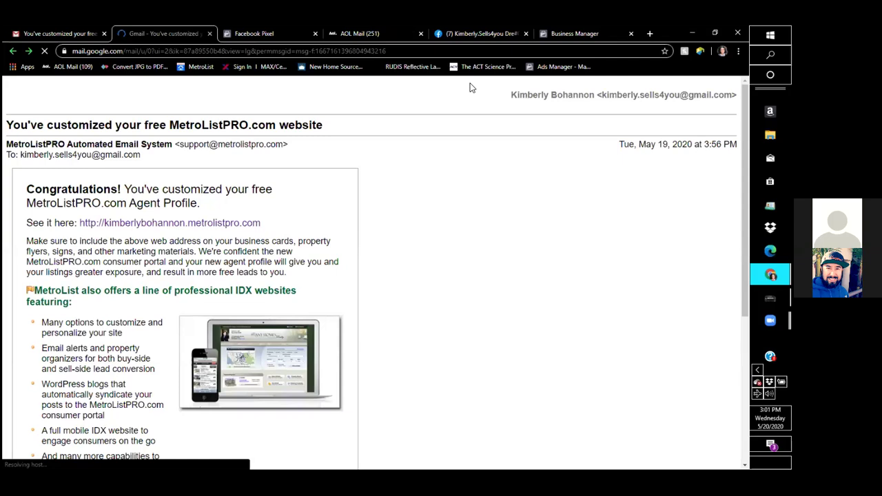
click(209, 33)
Compose a new email to MetroList support's address with the subject 'Facebook Pixel'.
click(68, 131)
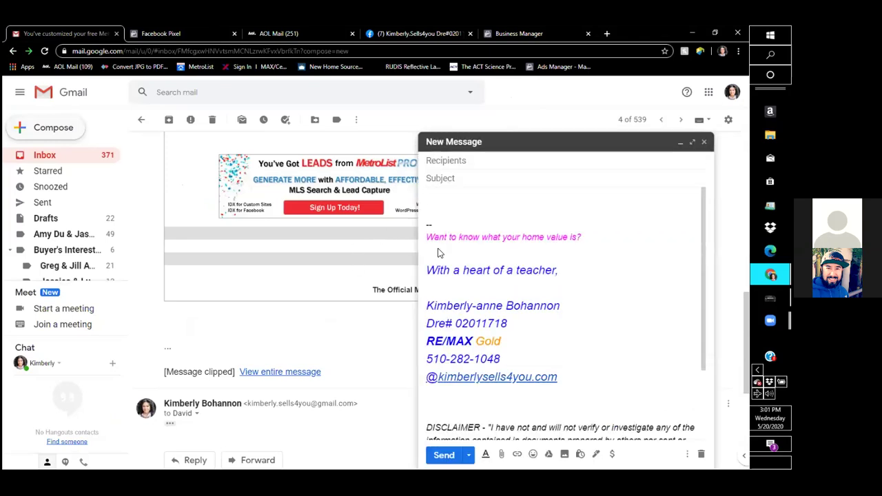
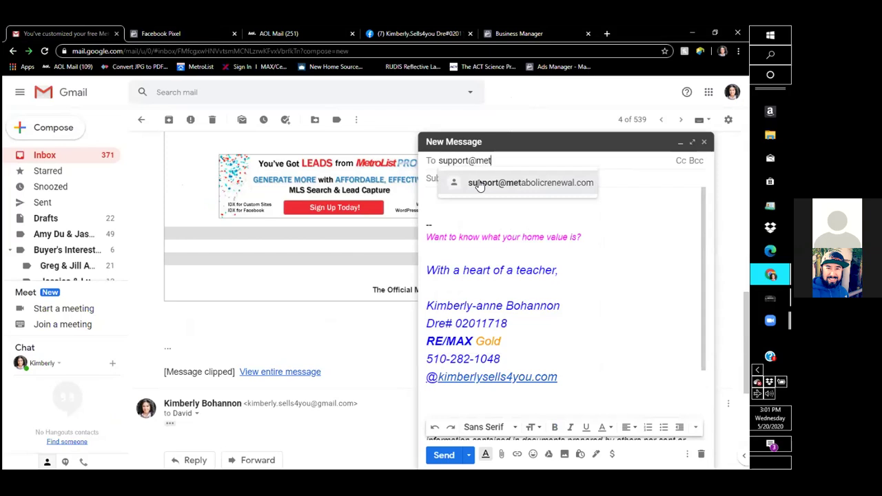
click(480, 183)
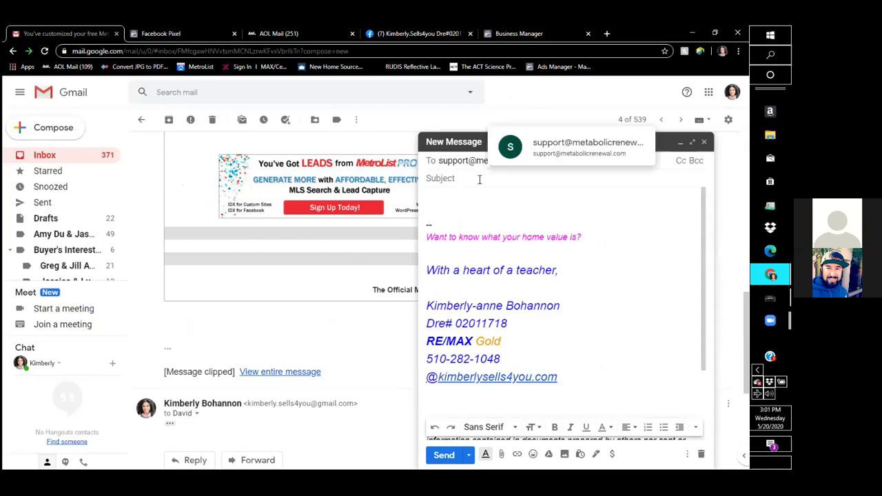
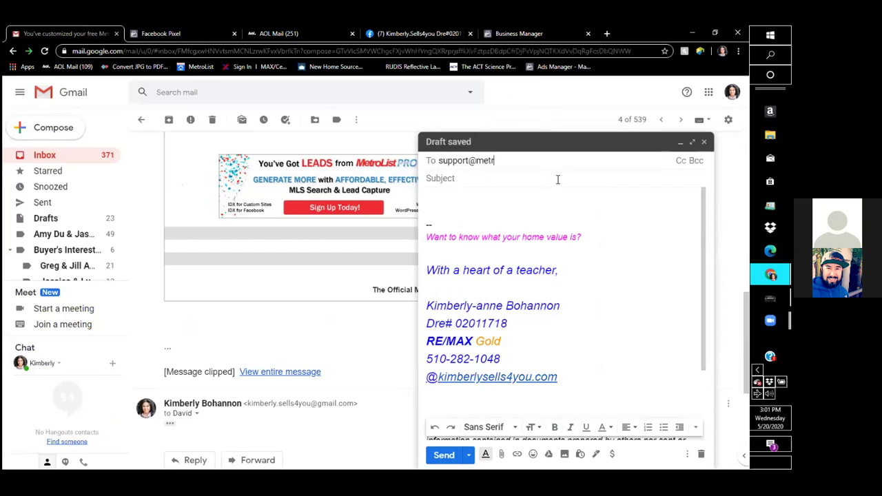
click(558, 179)
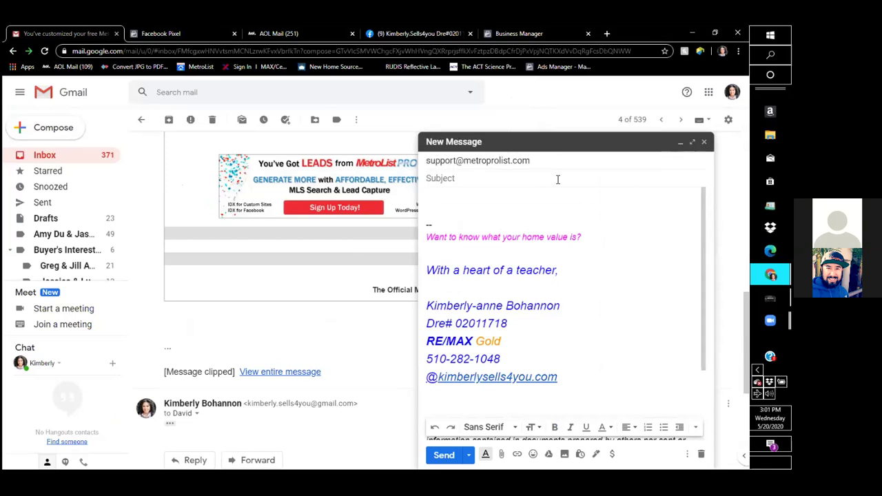
text(Facebook Pixel)
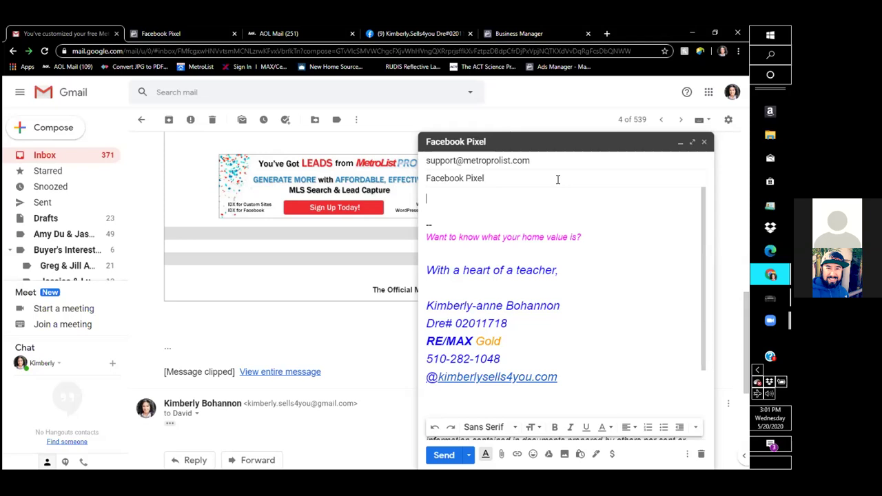
Write 'Hello' and ask support to add the pixel to the web page and thank you/confirmation page.
key(Tab)
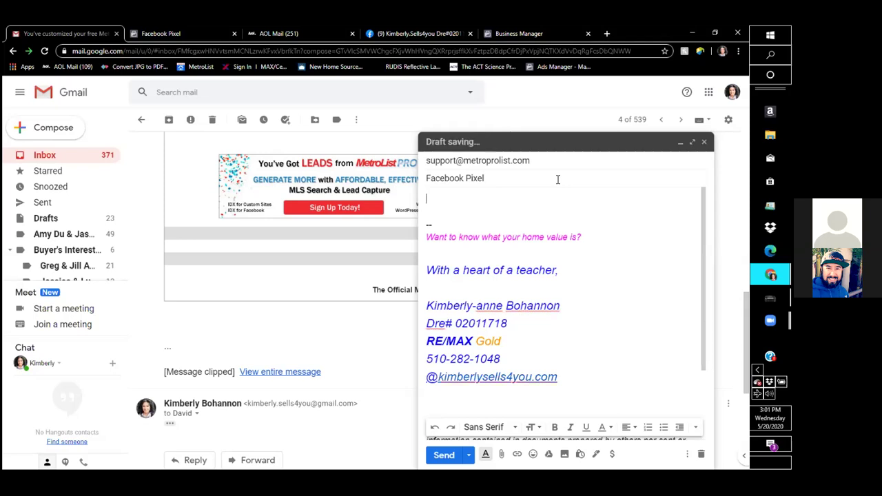
text(Can you)
key(BackSpace)
key(BackSpace)
key(BackSpace)
key(BackSpace)
key(BackSpace)
key(BackSpace)
key(BackSpace)
key(BackSpace)
text(Hello)
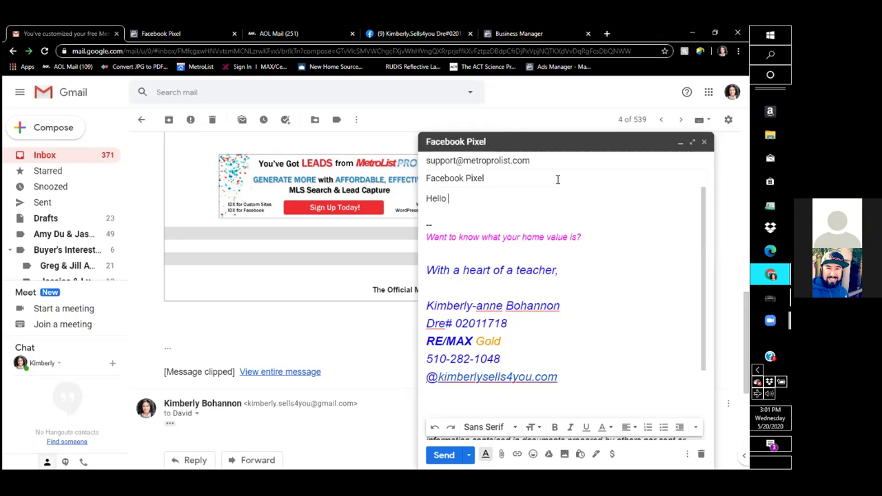
key(Return)
text(Can )
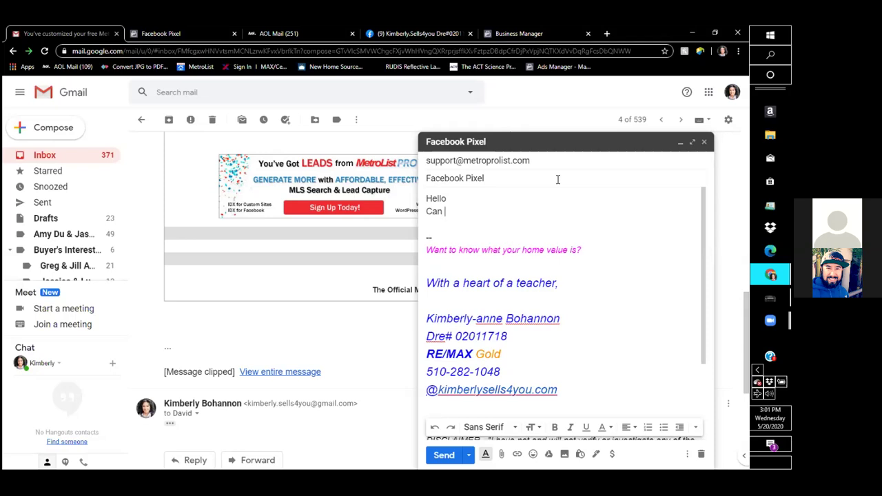
text(you add m y pixel to my )
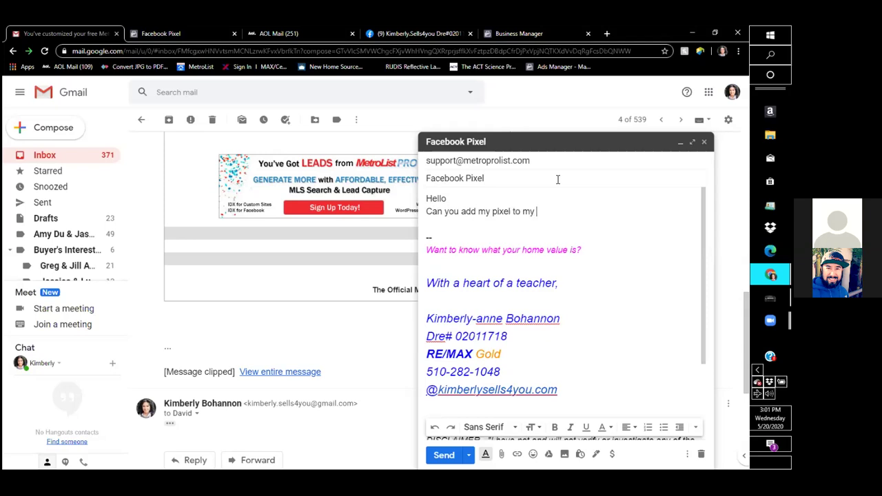
text(webpage and thank you)
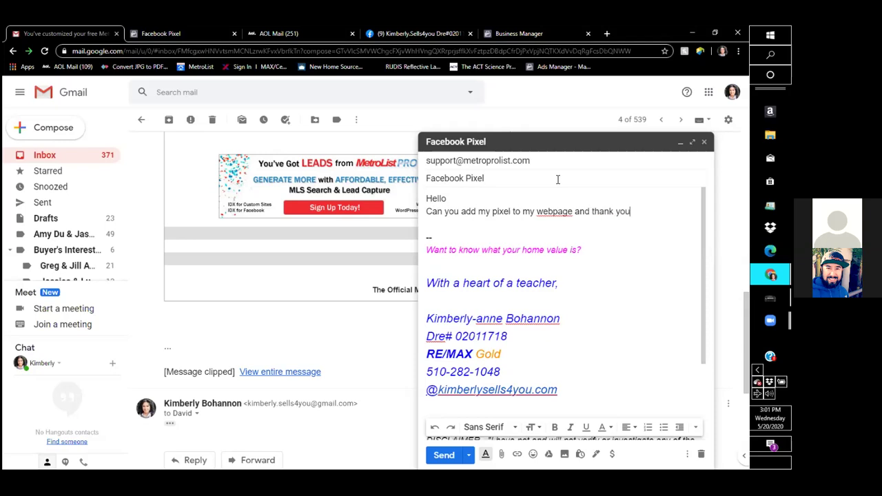
text(/confirmation page)
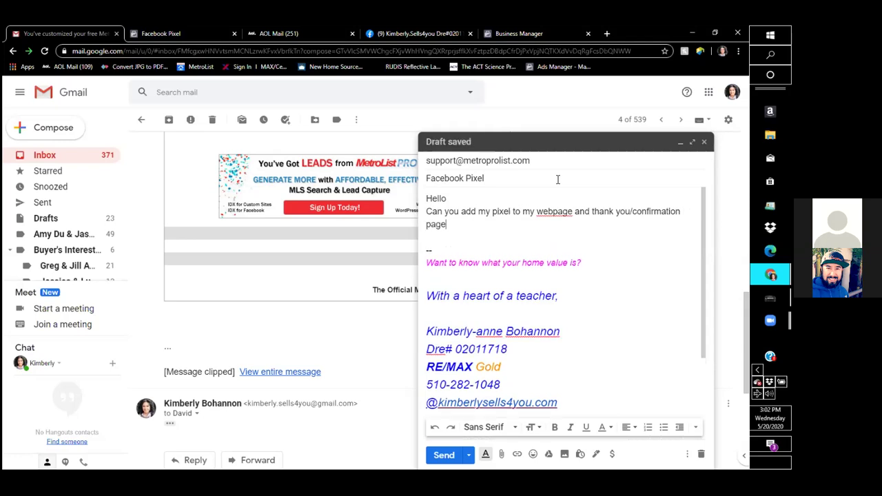
text(?)
click(552, 212)
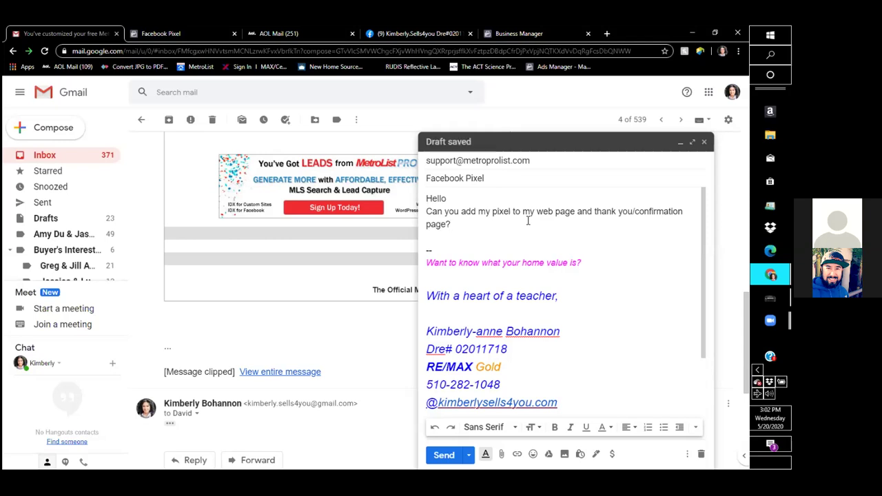
Add a bold 'WEB PAGE' heading below the request, with a new line under it.
key(Return)
key(Return)
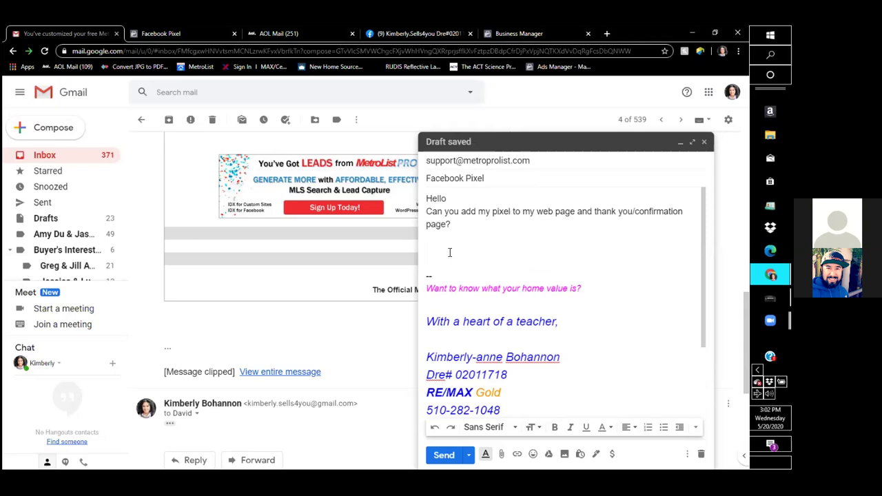
text(WEB PAGE)
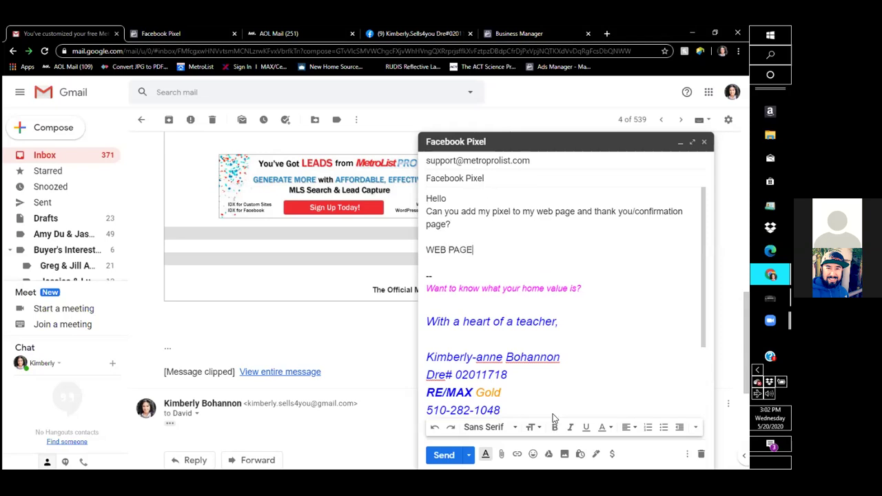
triple_click(451, 250)
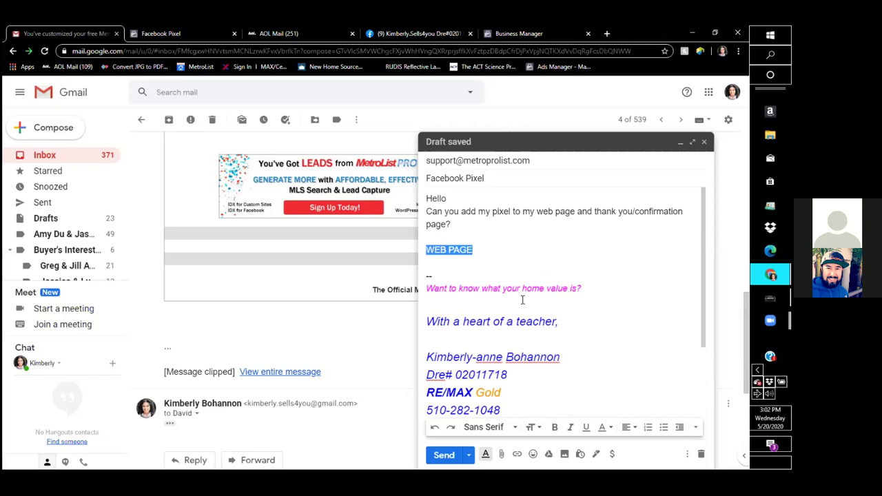
click(557, 428)
click(508, 250)
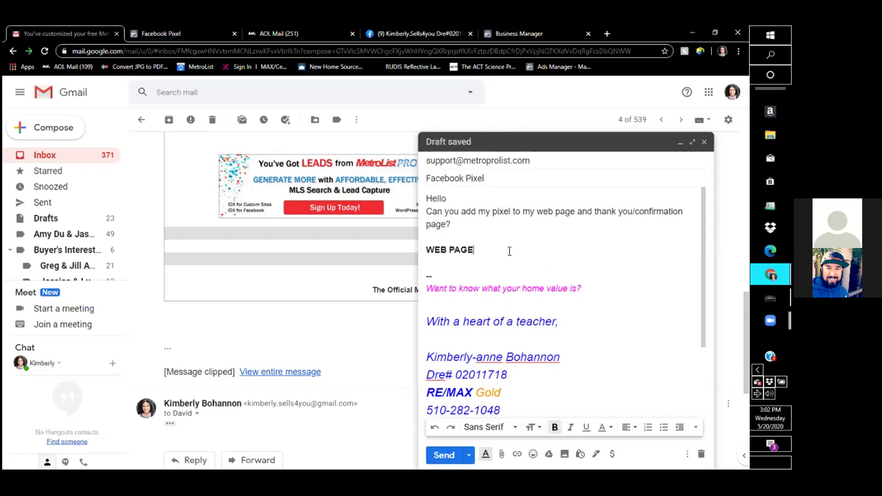
key(Return)
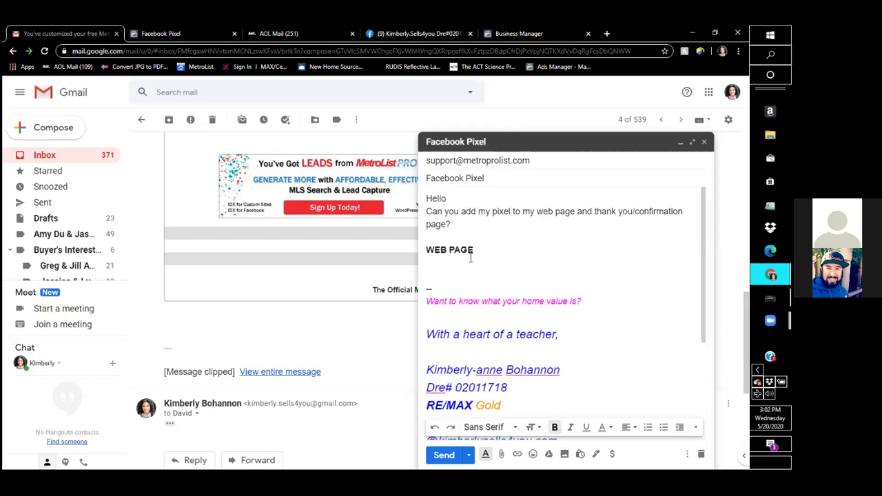
Paste the copied Facebook Pixel base code under WEB PAGE and add blank lines after it.
key(Return)
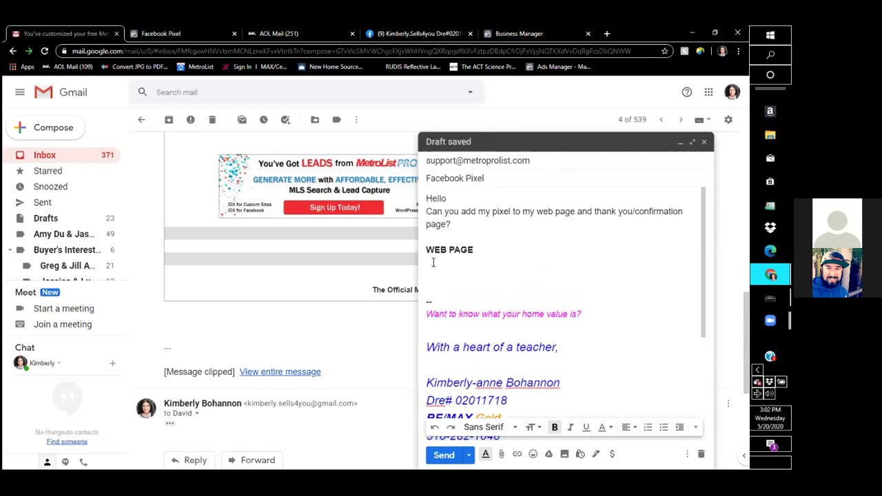
right_click(432, 270)
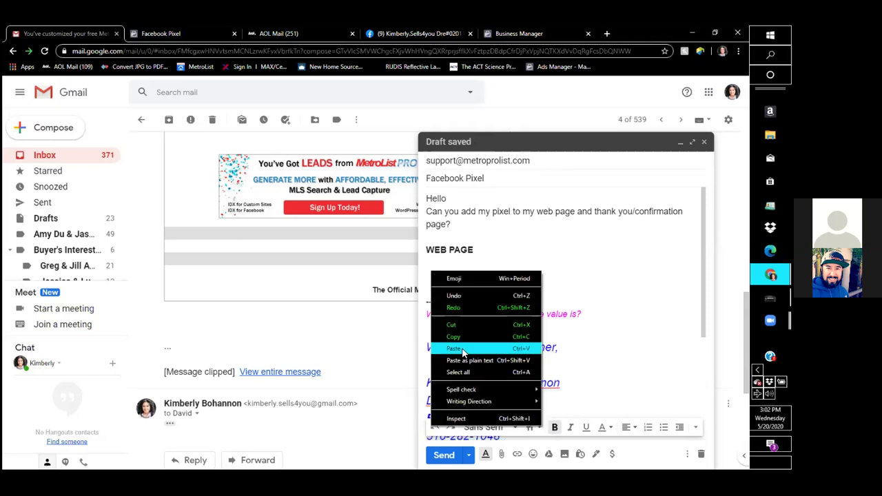
click(460, 347)
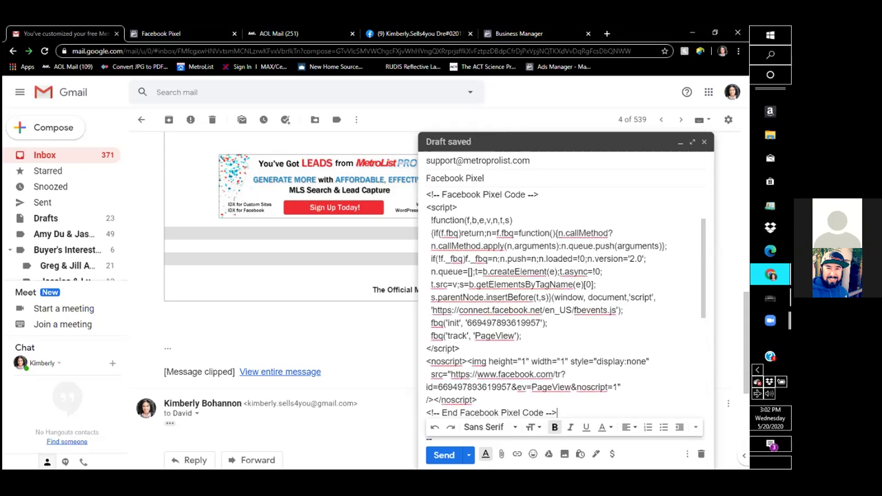
scroll(566, 315, down, 4)
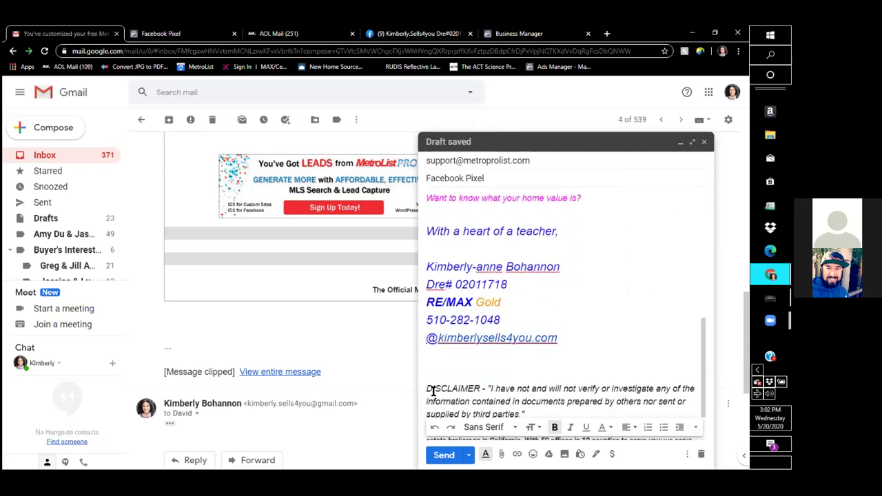
scroll(576, 253, up, 3)
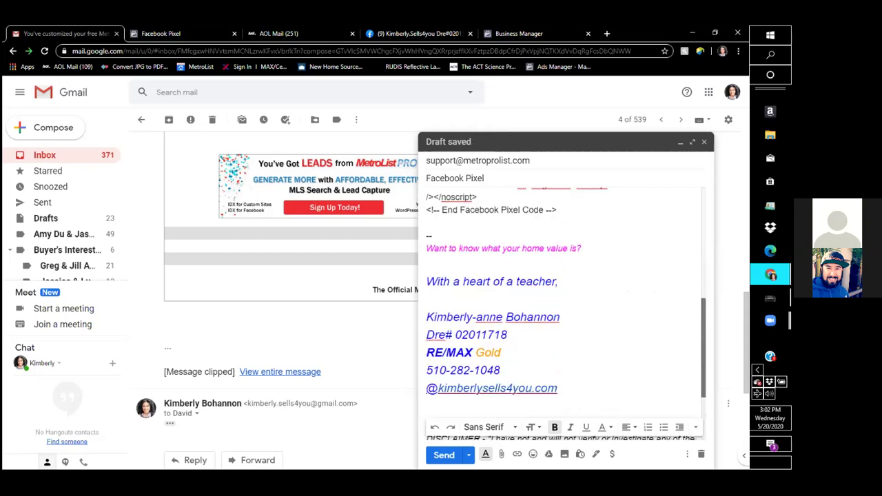
click(575, 254)
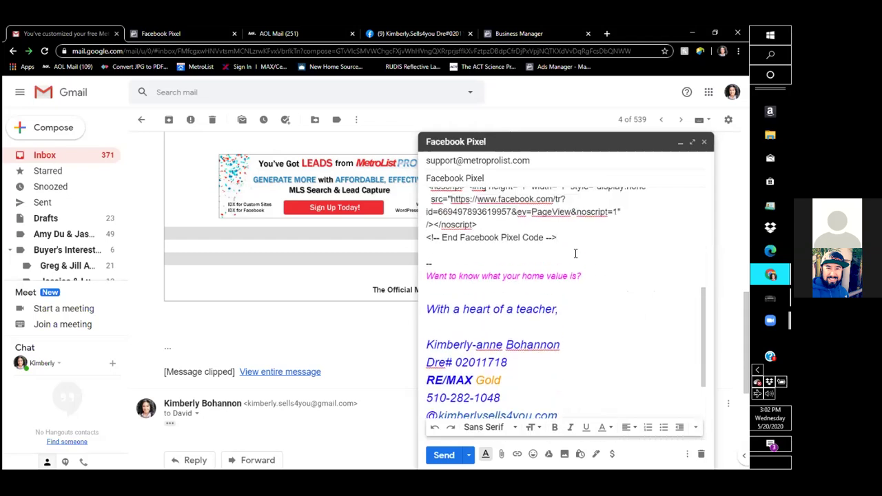
key(Return)
key(Return)
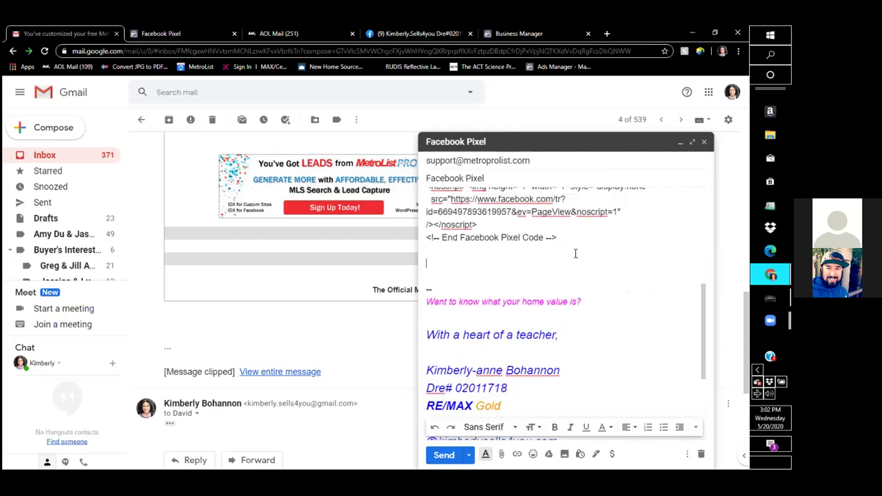
Add a bold 'THANK PAGE / CONFIRMATION PAGE' heading below the first pixel code.
key(Return)
key(Return)
key(Return)
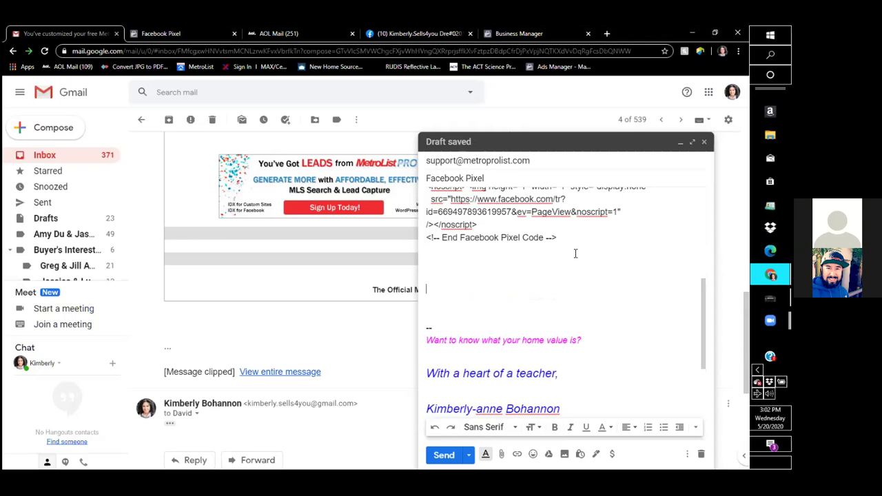
text(ank you page)
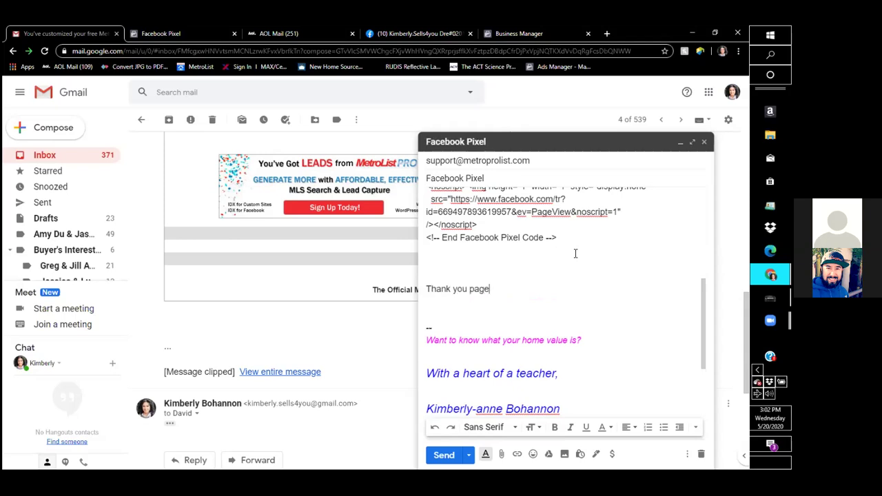
text( / con)
key(BackSpace)
key(BackSpace)
key(BackSpace)
key(BackSpace)
key(BackSpace)
key(BackSpace)
key(BackSpace)
key(BackSpace)
key(BackSpace)
key(BackSpace)
key(BackSpace)
key(BackSpace)
key(BackSpace)
key(BackSpace)
text(THANK PAGE / CO)
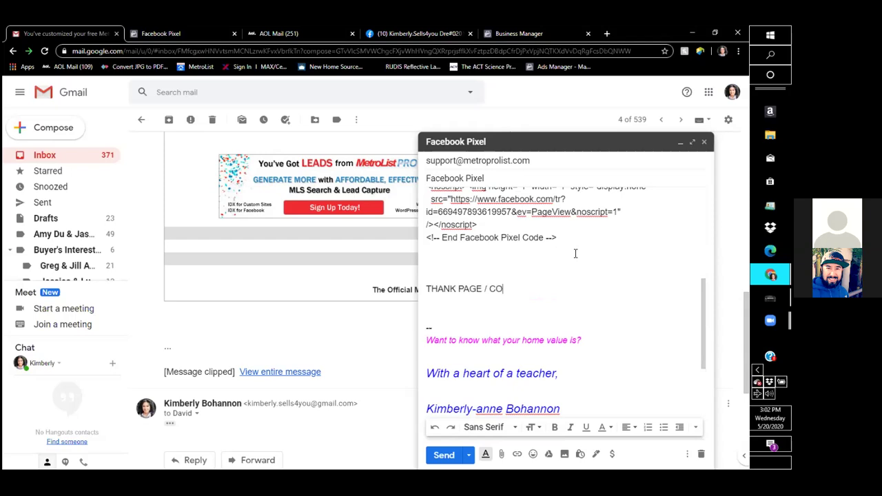
text(NFIRMATION PAGE)
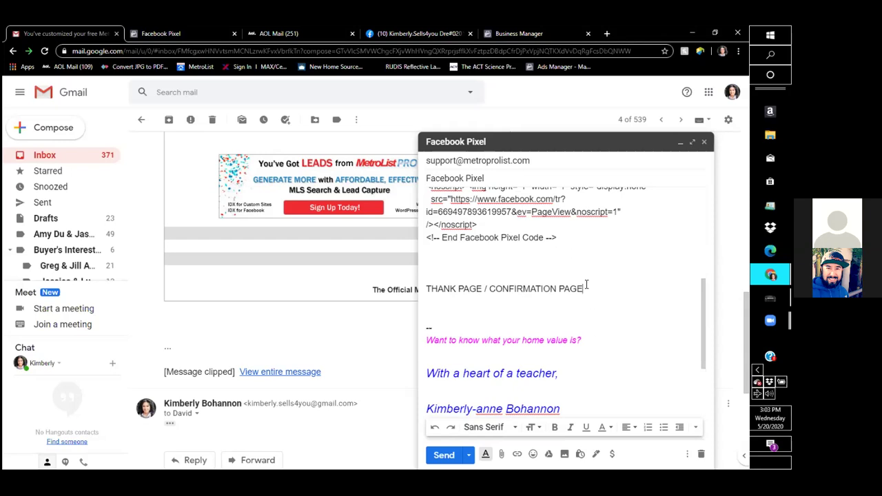
triple_click(484, 276)
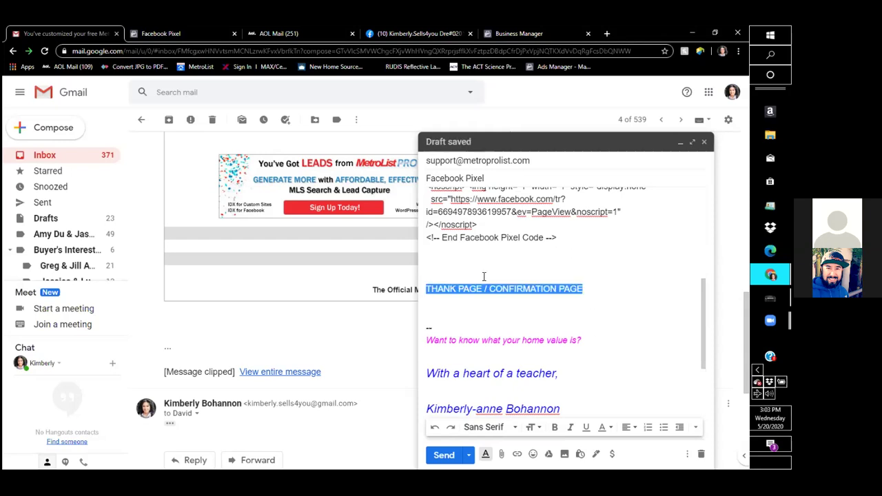
click(555, 427)
click(621, 293)
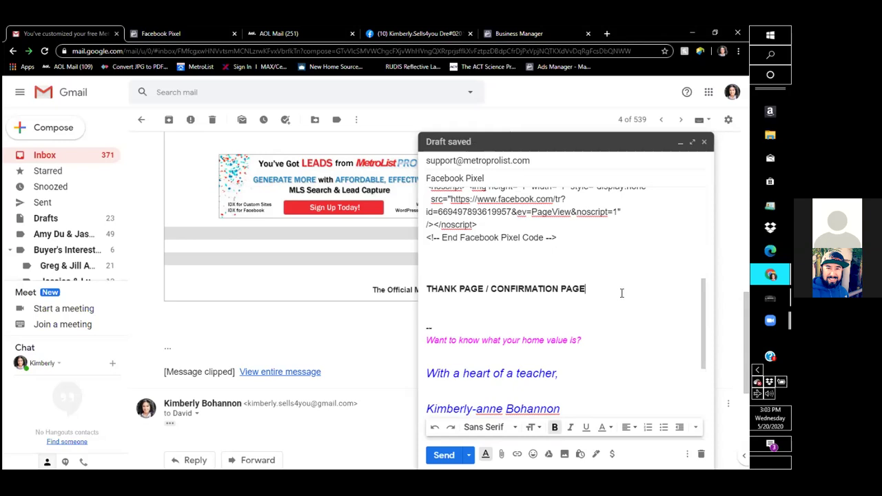
key(Return)
key(Return)
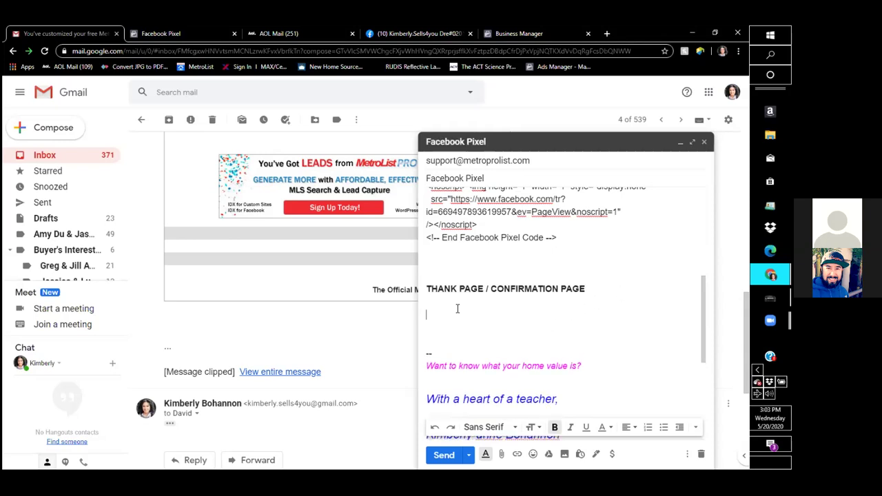
Paste the Facebook pixel code beneath that heading, leaving a blank line above the signature.
right_click(456, 315)
click(511, 388)
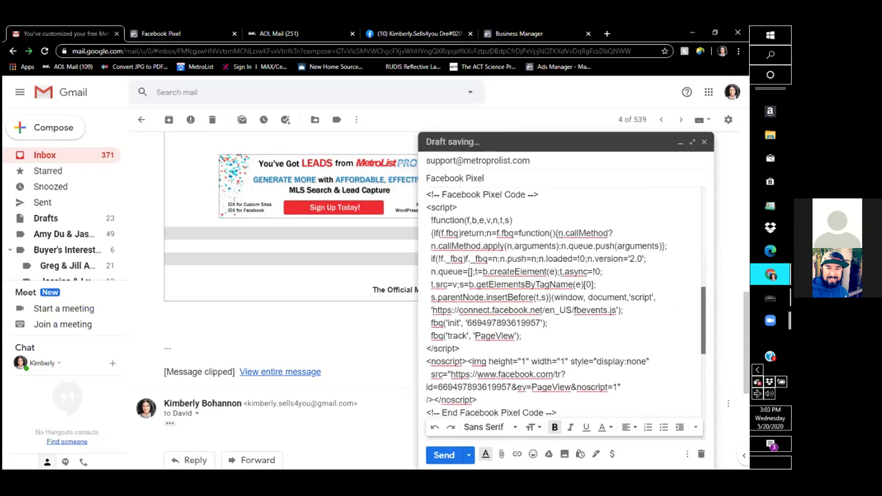
scroll(676, 302, down, 3)
key(Return)
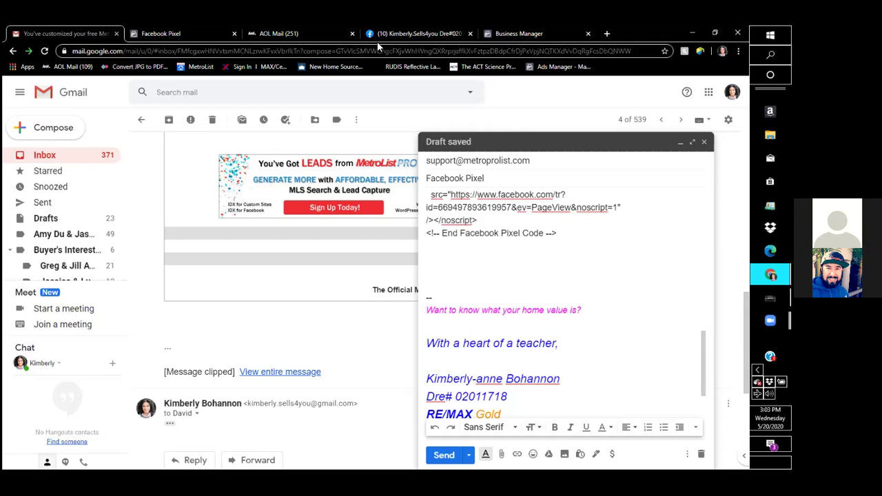
In the Facebook Pixel setup, choose to add event code manually for the Real Estate category.
click(177, 33)
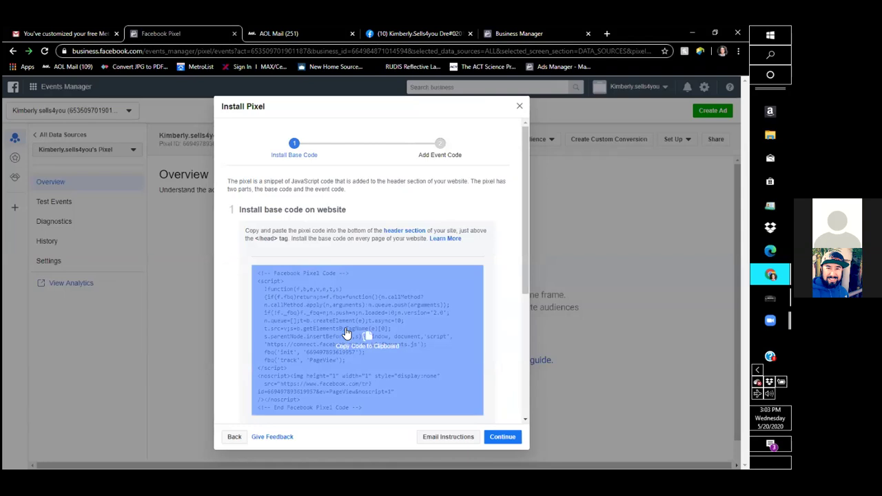
click(503, 438)
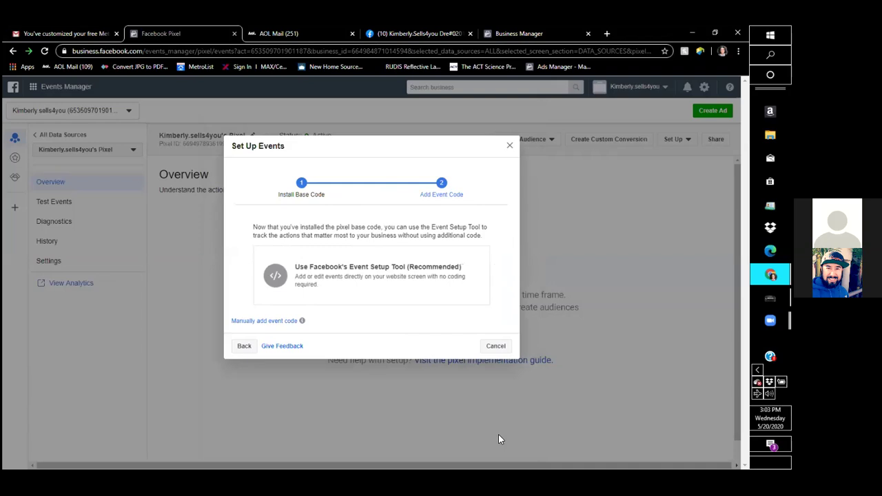
click(290, 321)
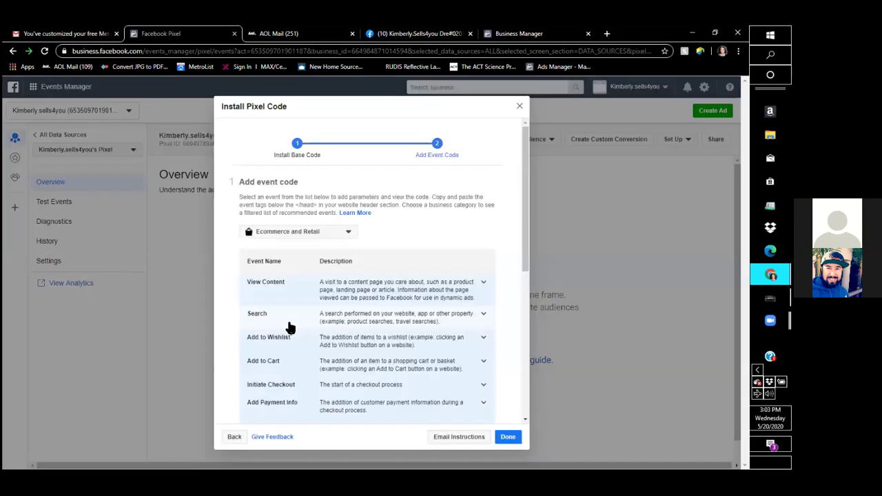
click(313, 234)
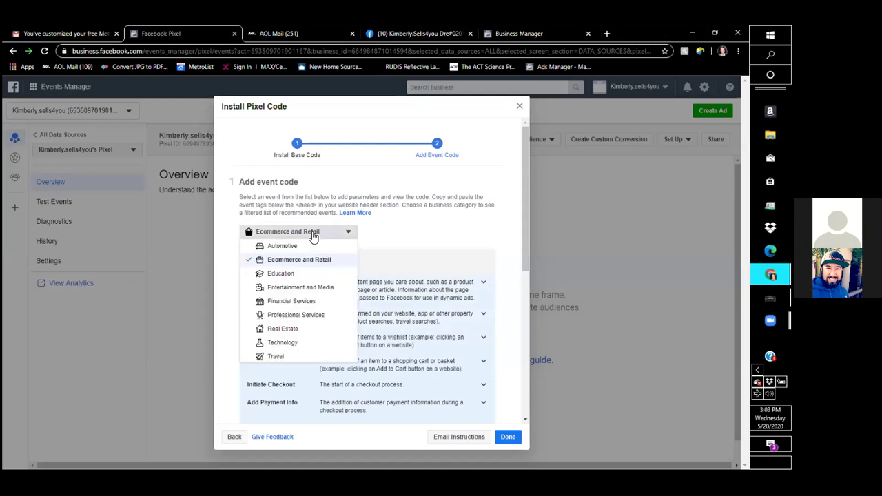
click(284, 330)
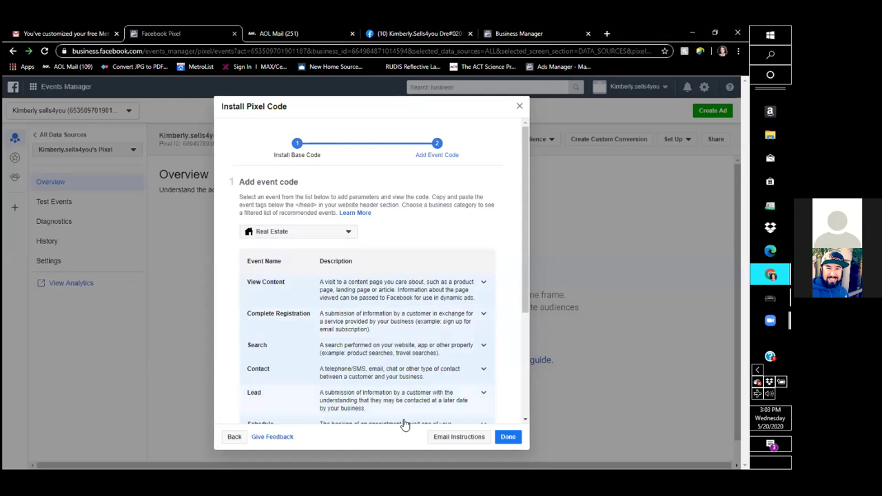
Copy the Lead event code with Send Event Parameters turned off.
drag(527, 288, 526, 352)
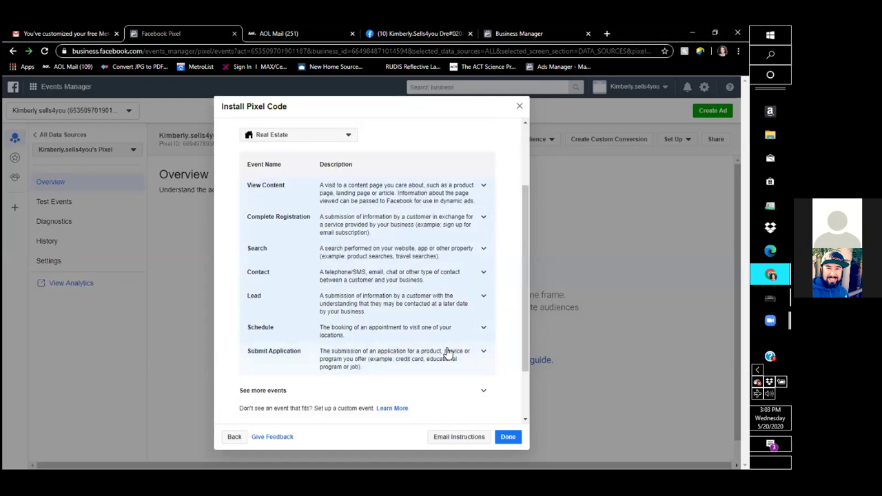
click(252, 300)
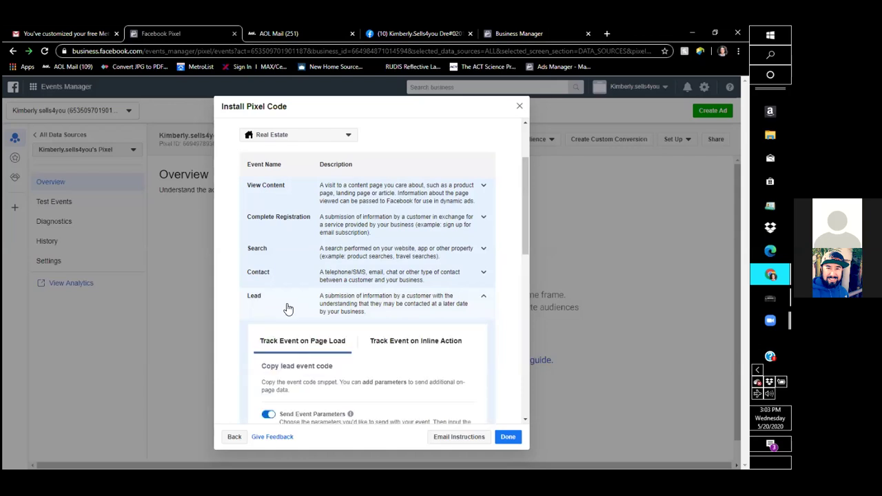
drag(525, 237, 520, 276)
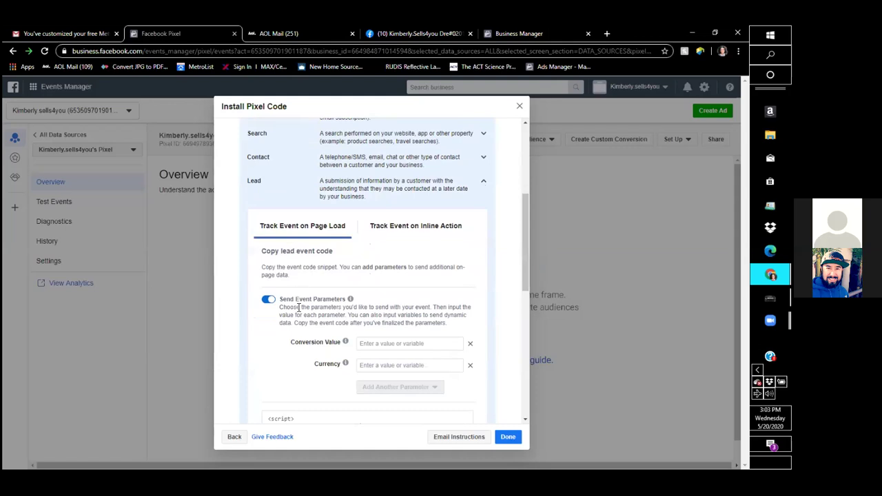
click(267, 301)
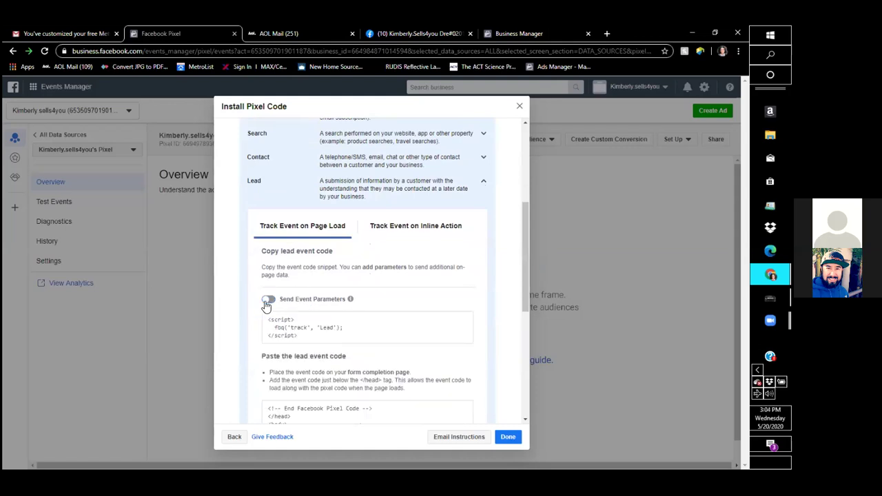
mouse_move(304, 328)
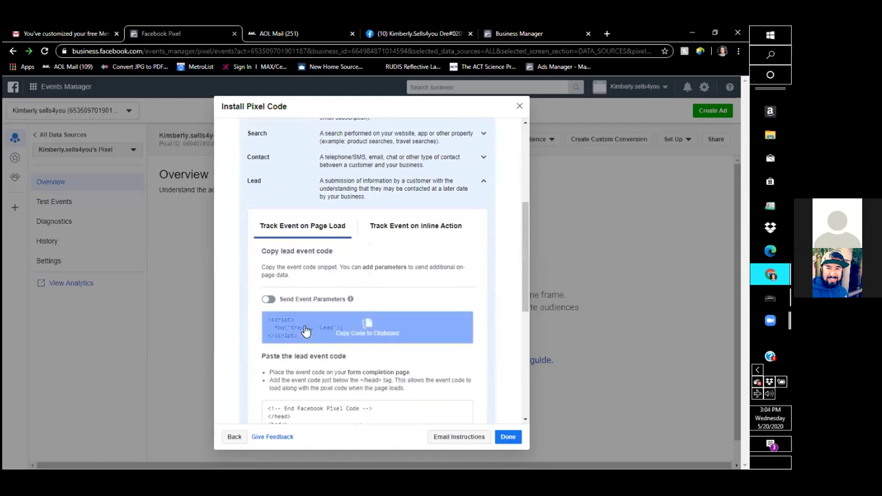
click(305, 331)
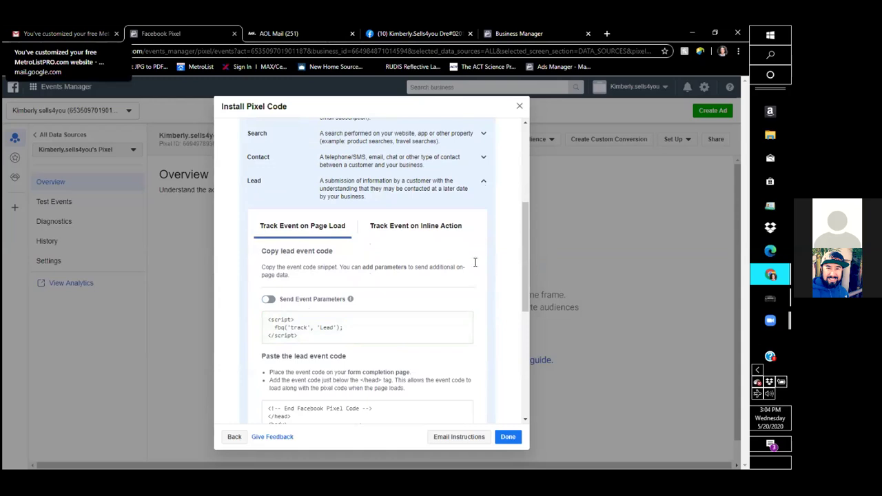
key(ctrl+shift+Tab)
Paste the Lead event code into the email body and send it to MetroList support.
right_click(439, 266)
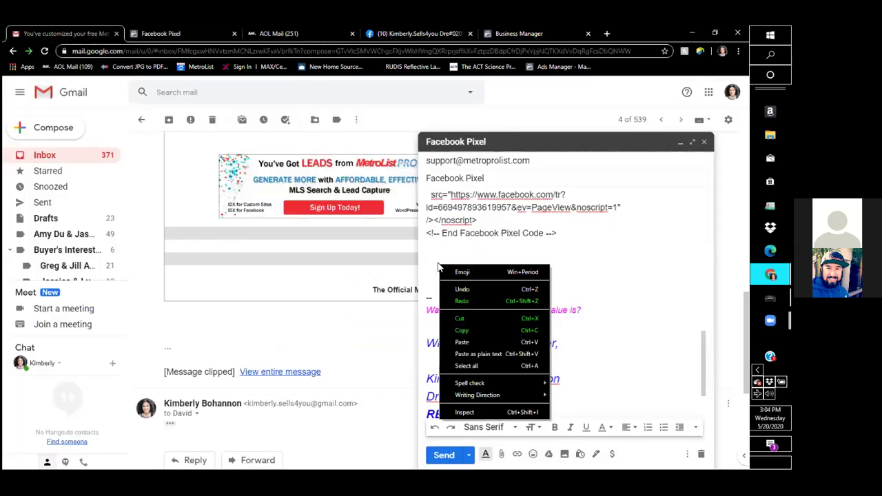
click(463, 342)
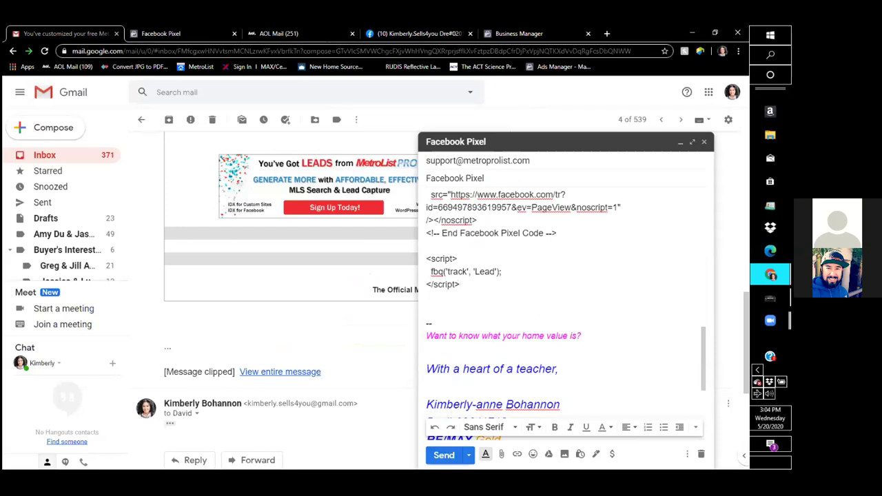
click(447, 454)
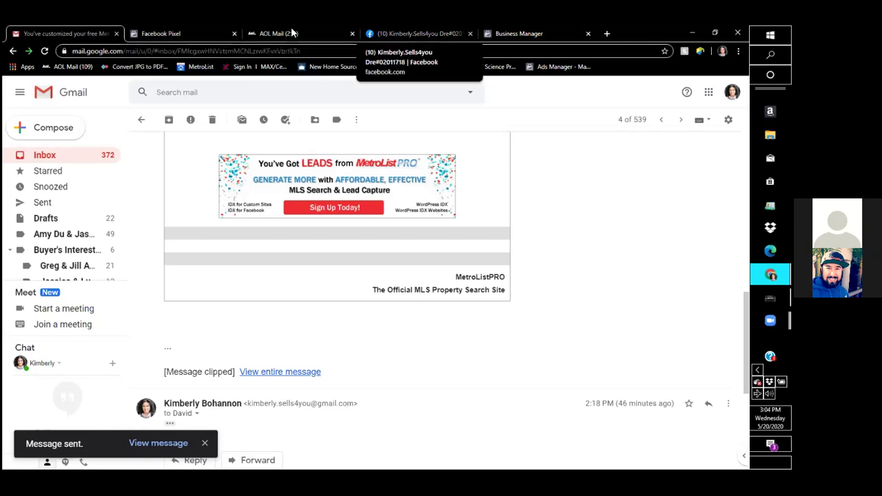
Open Ads Manager from the page's ads overview and go to Audiences in its navigation panel.
key(ctrl+4)
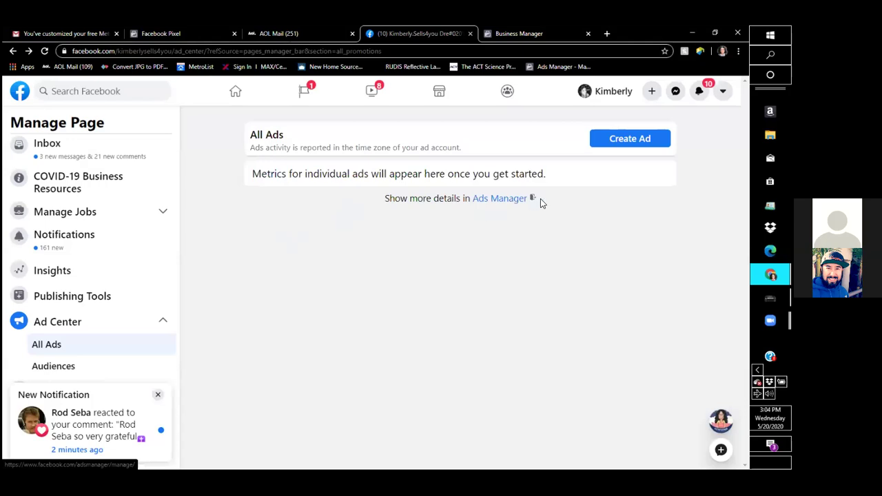
click(494, 199)
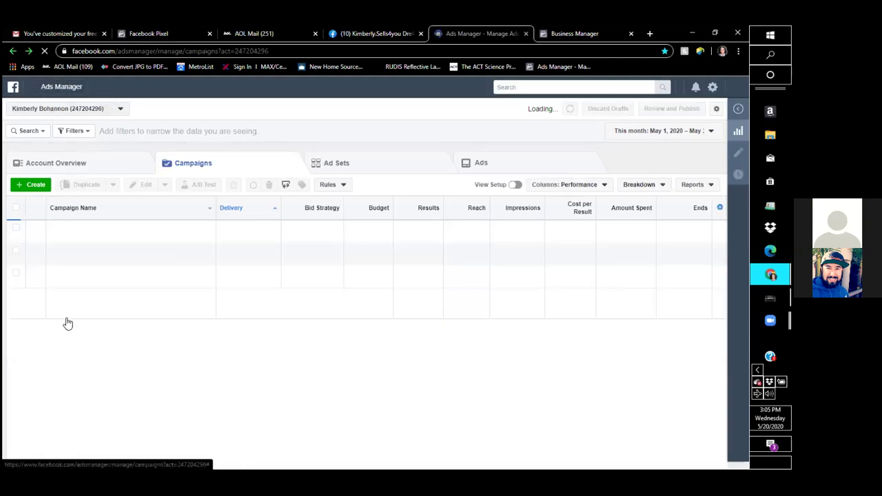
click(33, 86)
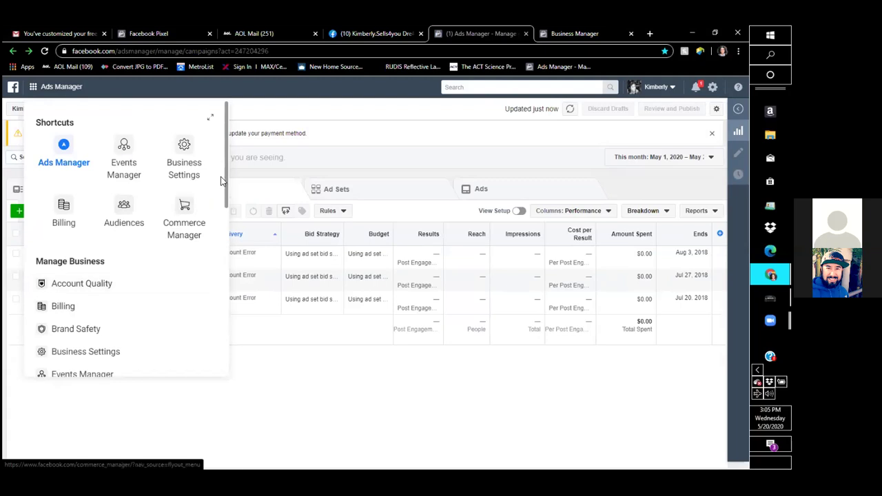
scroll(217, 226, down, 3)
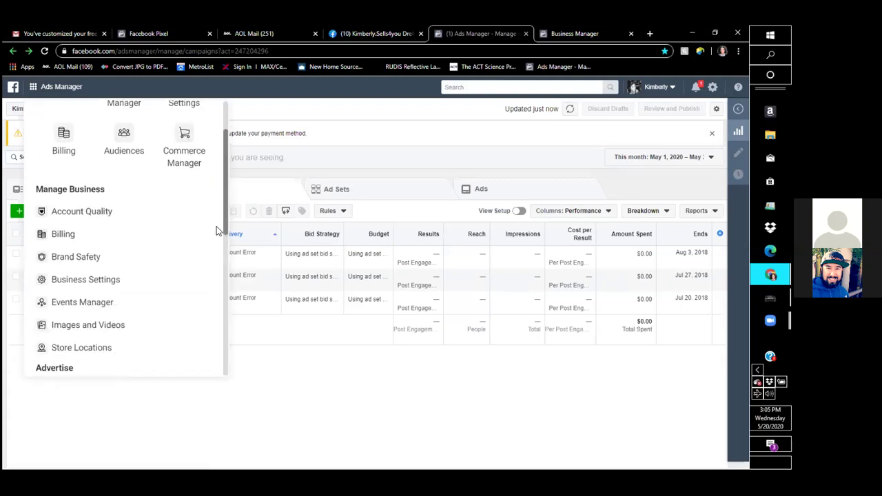
scroll(214, 256, down, 5)
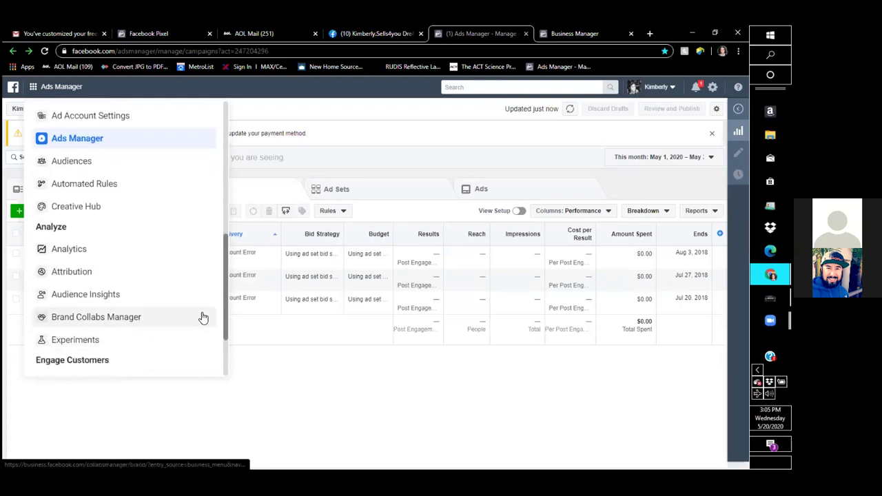
scroll(206, 311, up, 1)
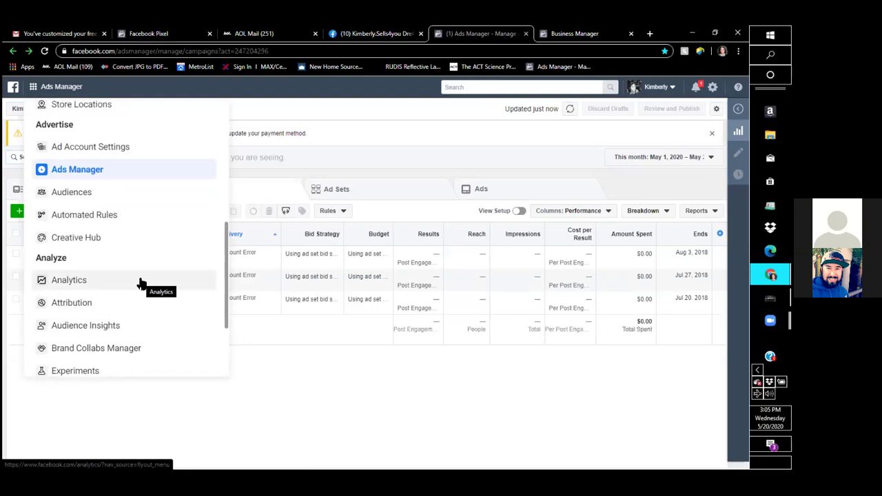
click(87, 197)
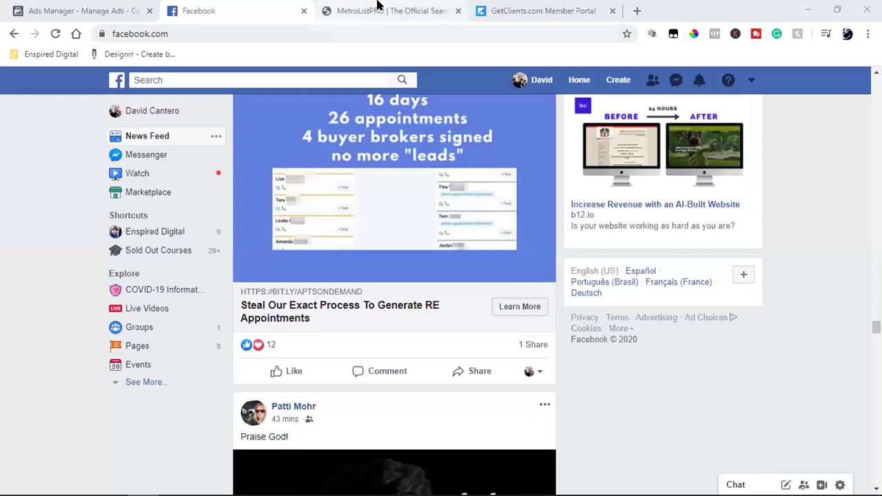
Open the MetroList website link from the Messenger conversation and close the old MetroListPRO tab.
click(377, 5)
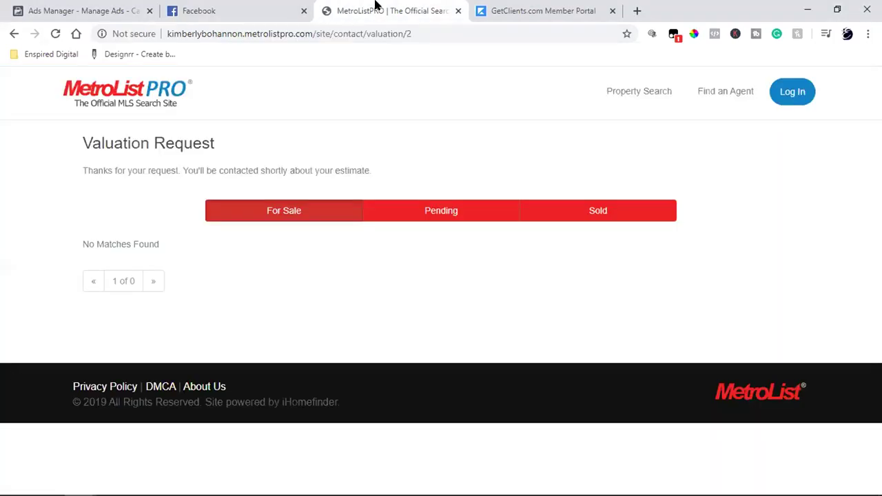
click(254, 6)
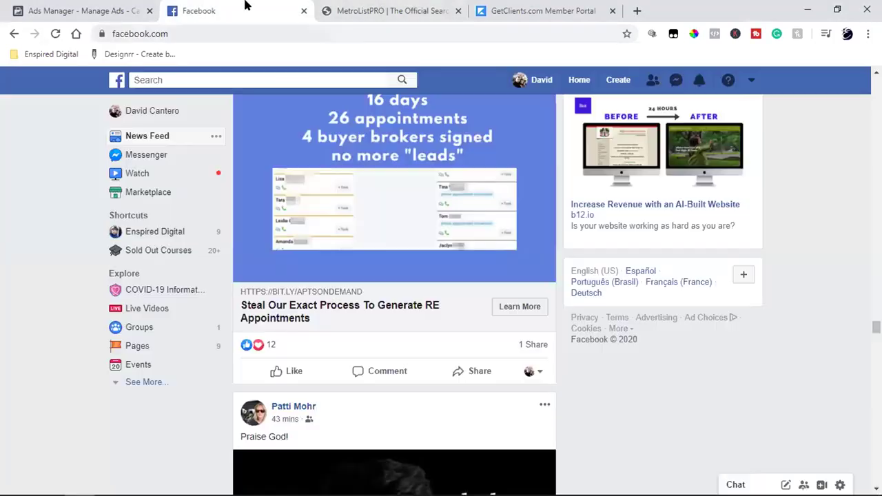
click(676, 80)
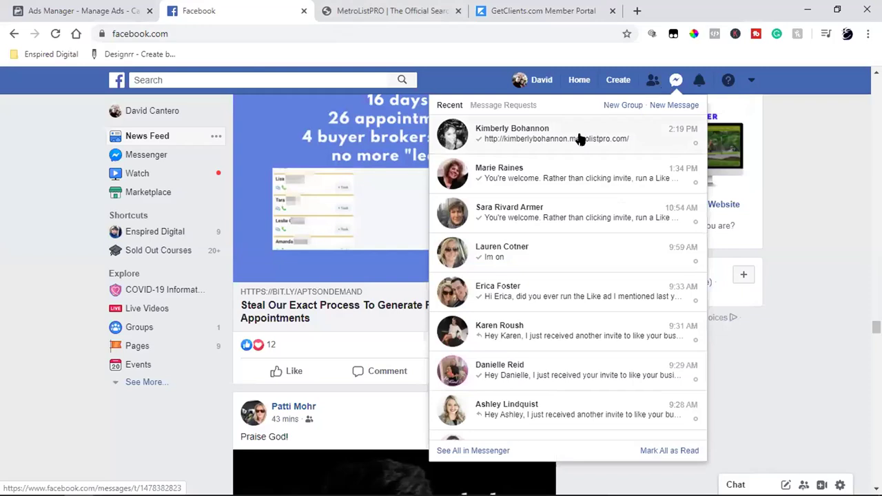
click(579, 138)
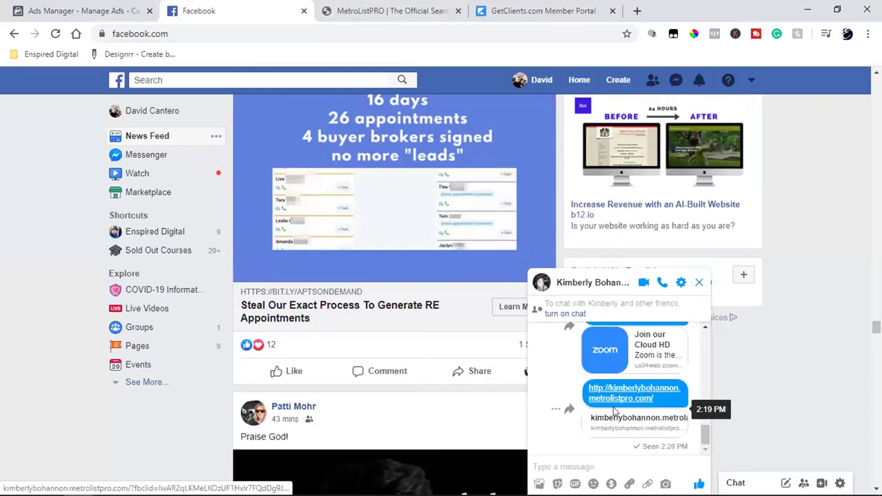
click(612, 420)
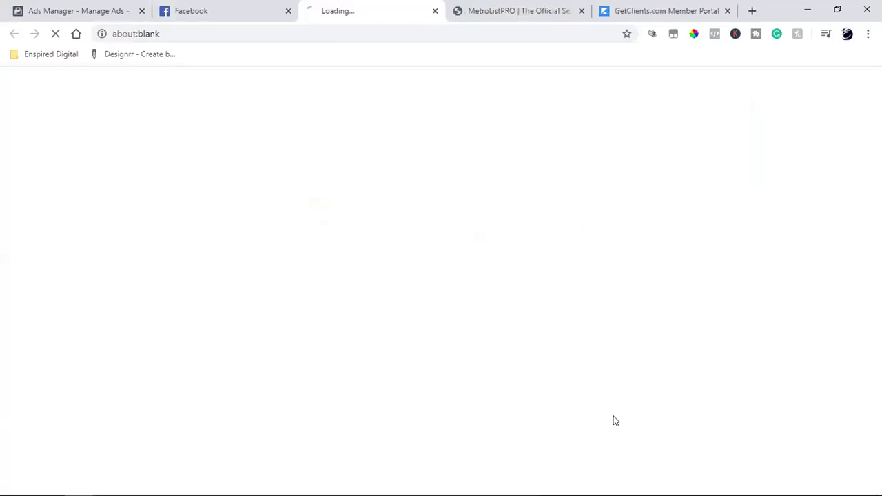
click(581, 10)
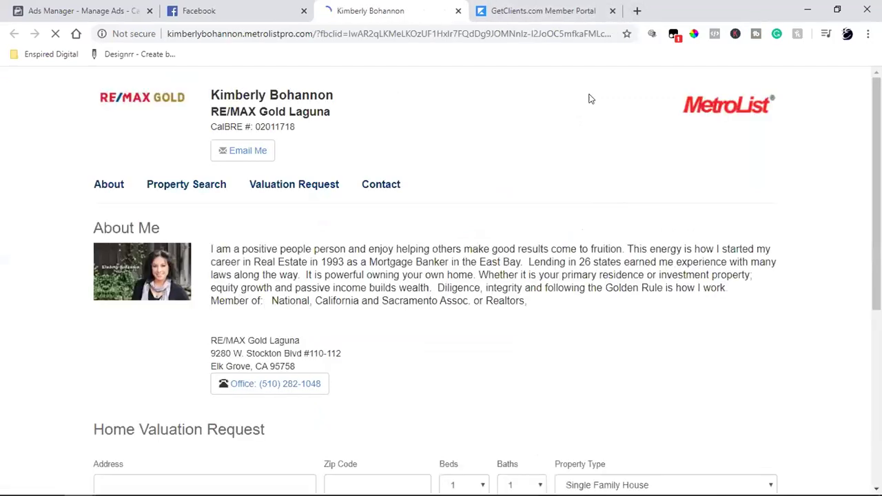
scroll(517, 227, down, 5)
scroll(508, 239, up, 5)
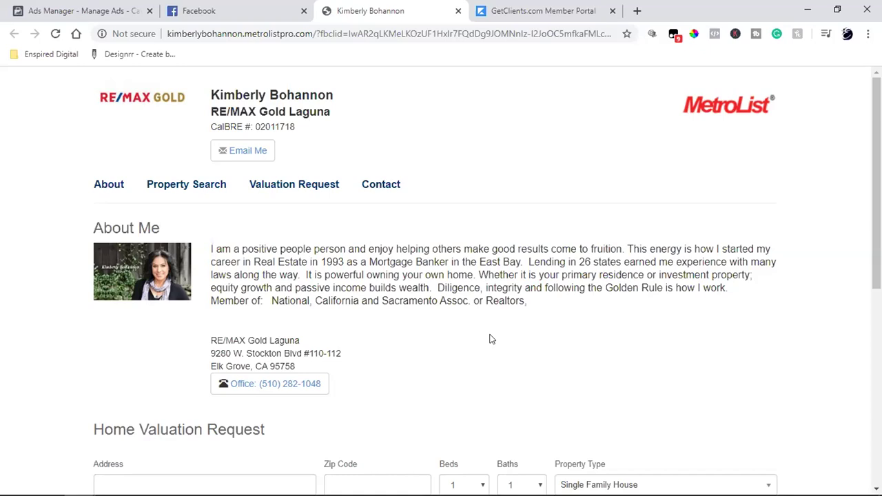
scroll(477, 189, down, 6)
scroll(479, 191, up, 6)
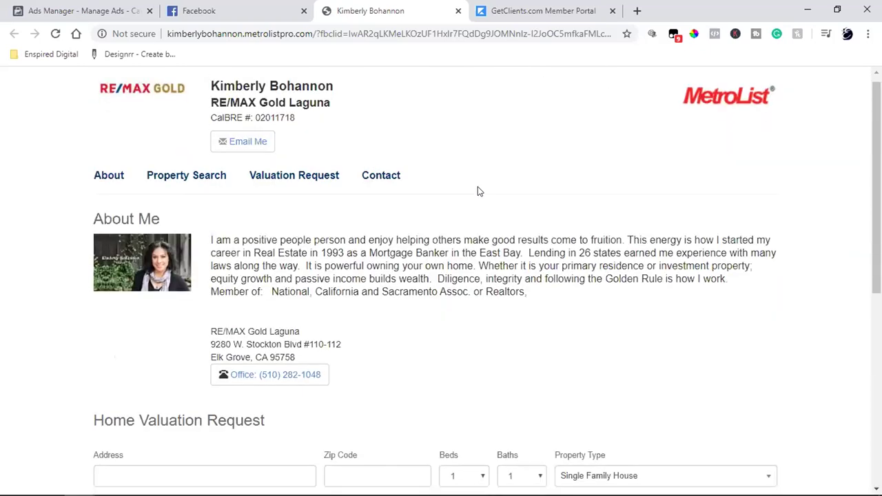
scroll(479, 191, down, 6)
scroll(480, 191, up, 6)
scroll(479, 191, down, 6)
scroll(480, 191, up, 6)
scroll(480, 191, down, 4)
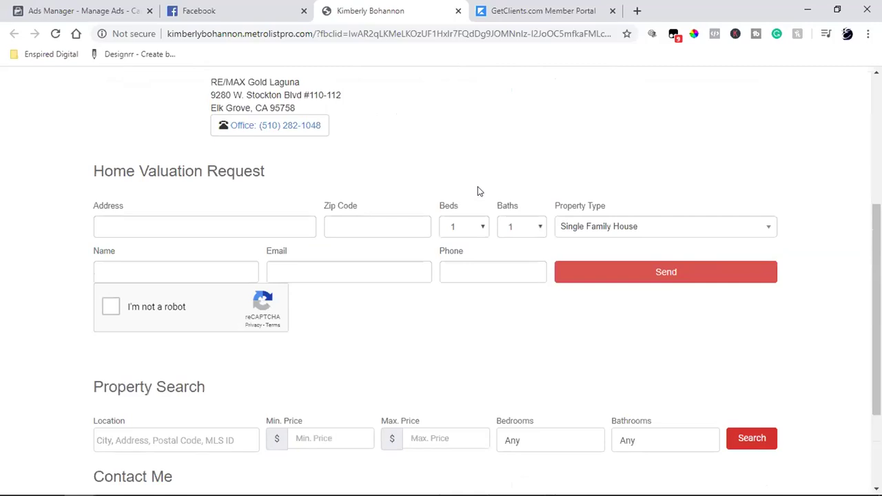
scroll(480, 190, down, 2)
scroll(479, 191, up, 1)
scroll(480, 191, up, 6)
scroll(480, 191, down, 6)
scroll(479, 190, up, 5)
scroll(478, 189, up, 1)
scroll(477, 189, down, 6)
scroll(478, 188, up, 6)
scroll(478, 189, down, 6)
scroll(478, 189, up, 6)
scroll(477, 189, down, 4)
scroll(477, 190, up, 4)
scroll(477, 190, down, 6)
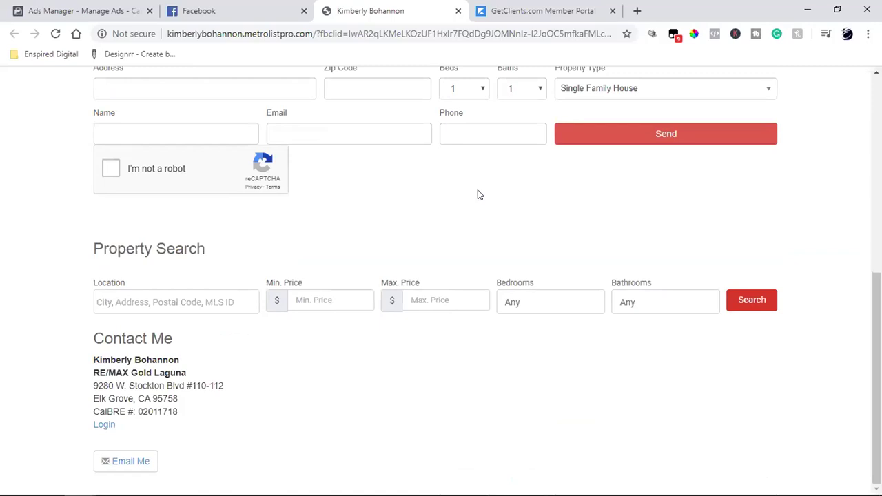
scroll(478, 189, up, 6)
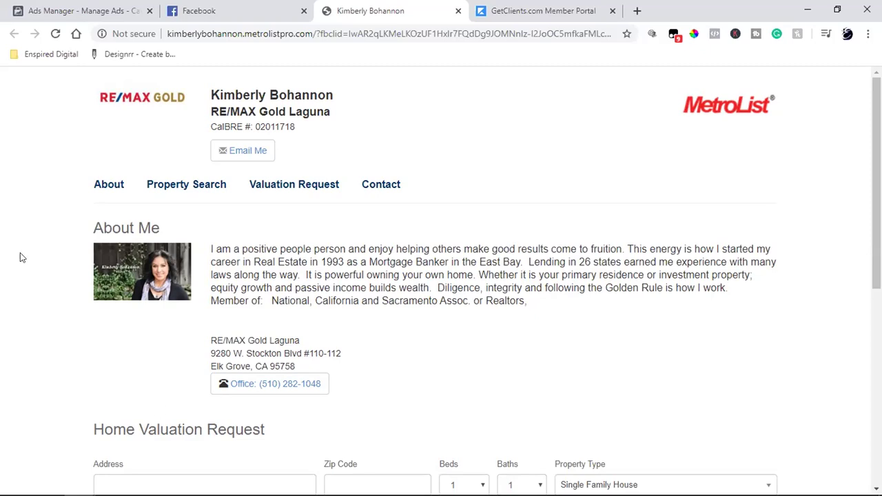
Close the Messenger chat window, browse the Home news feed, then open your own profile.
click(172, 8)
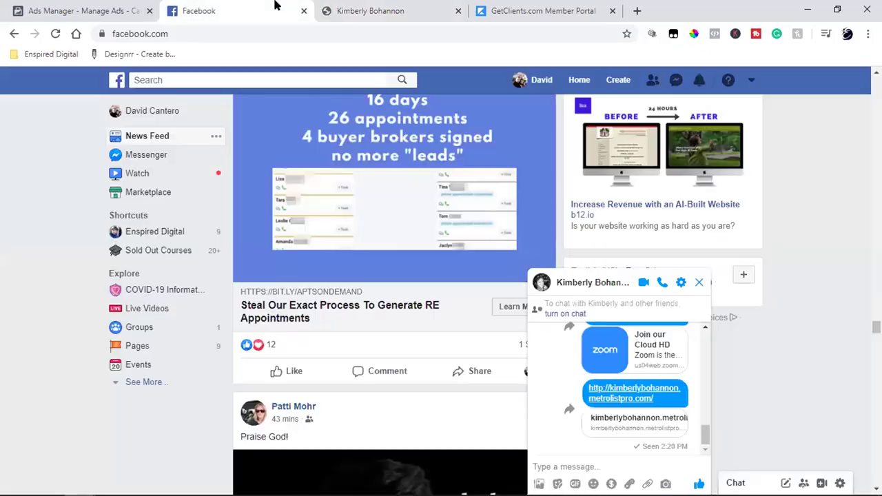
click(698, 282)
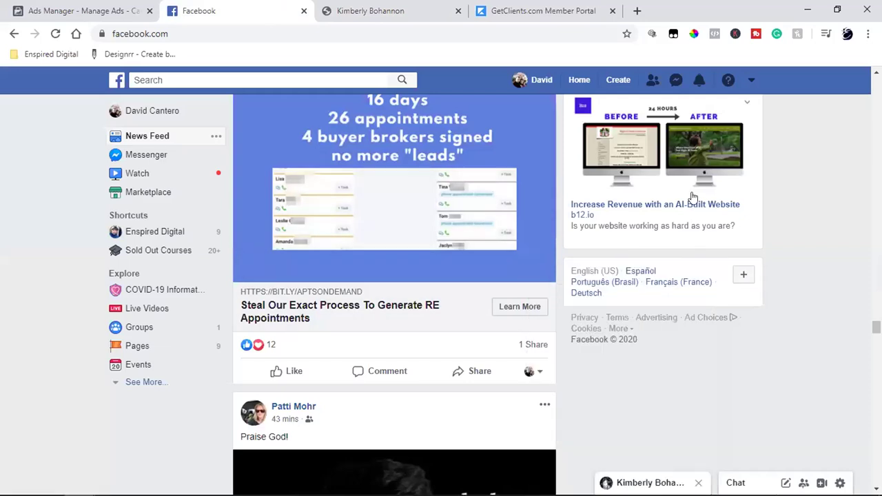
click(566, 83)
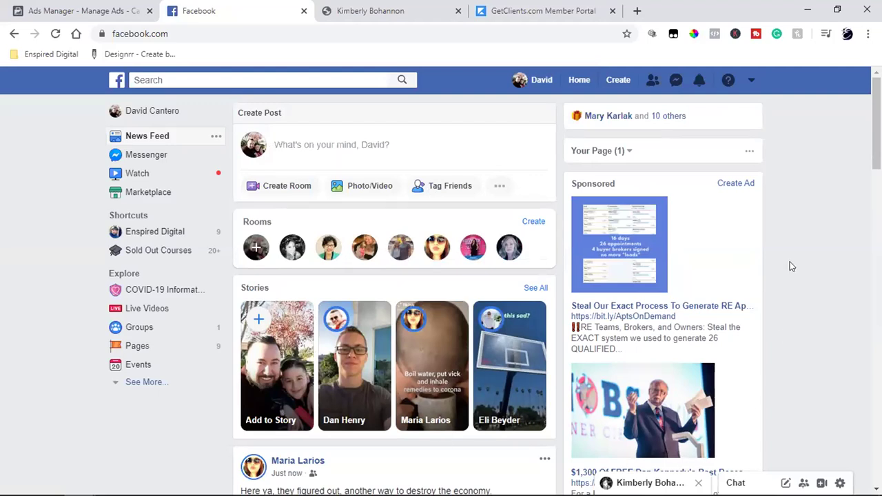
scroll(785, 267, down, 4)
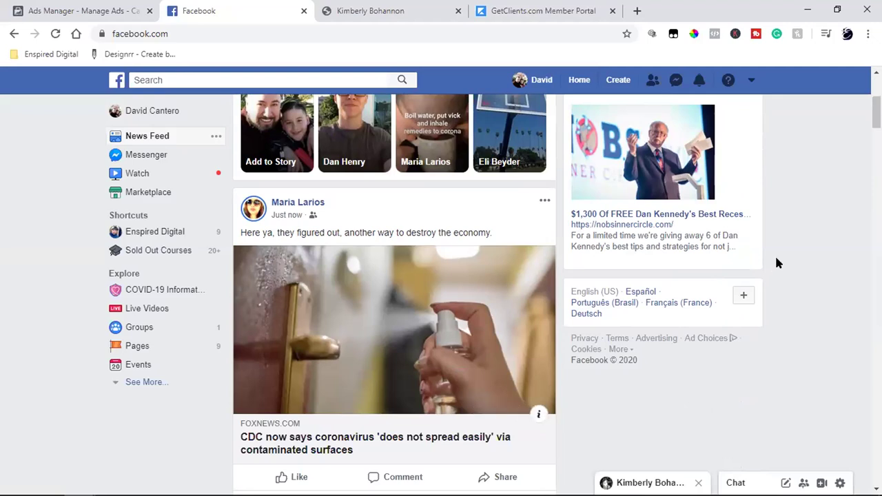
scroll(776, 262, down, 2)
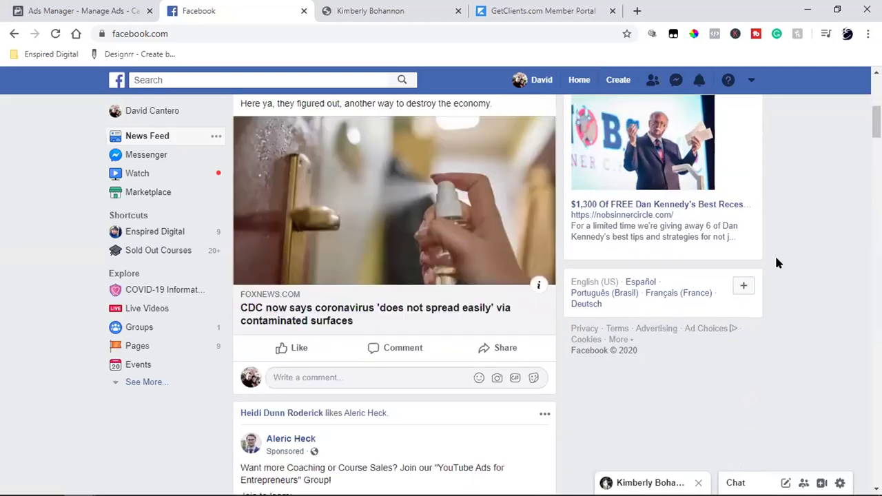
scroll(776, 262, down, 5)
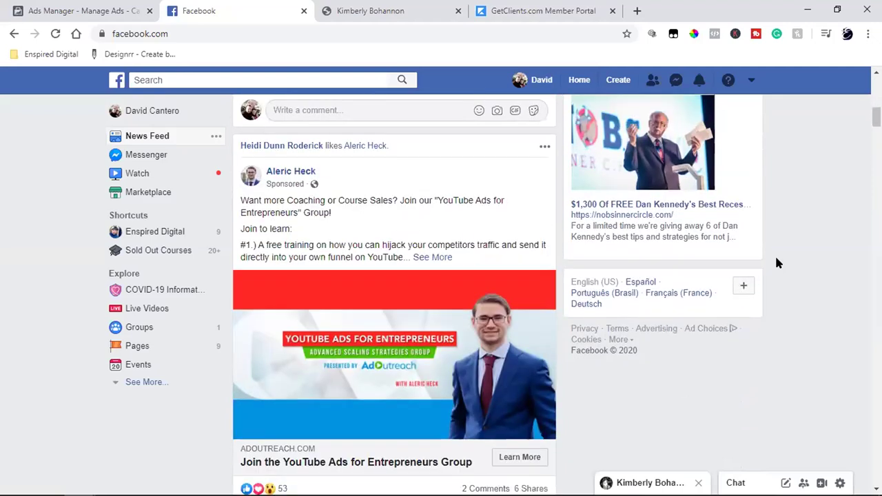
scroll(776, 262, down, 5)
scroll(776, 263, down, 16)
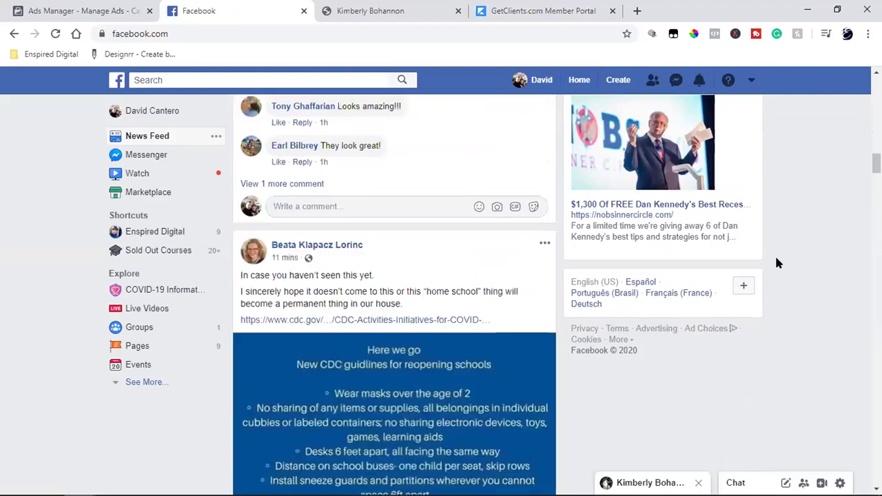
scroll(777, 263, down, 8)
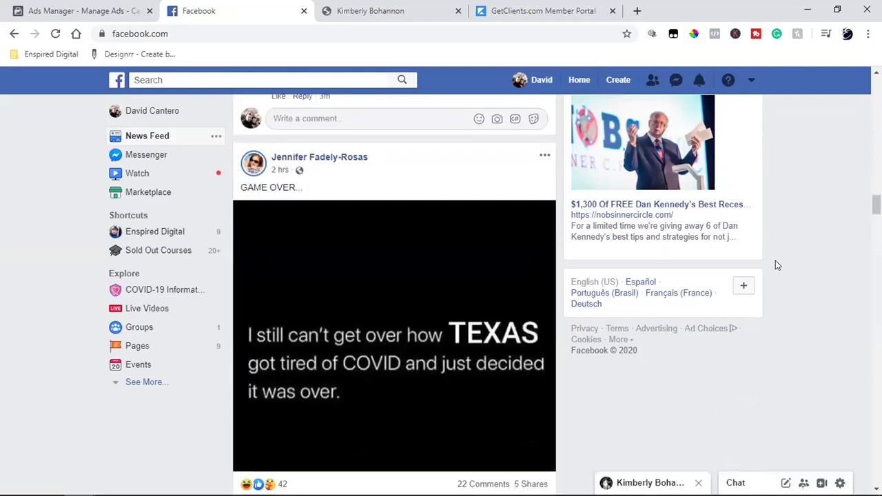
scroll(777, 265, down, 2)
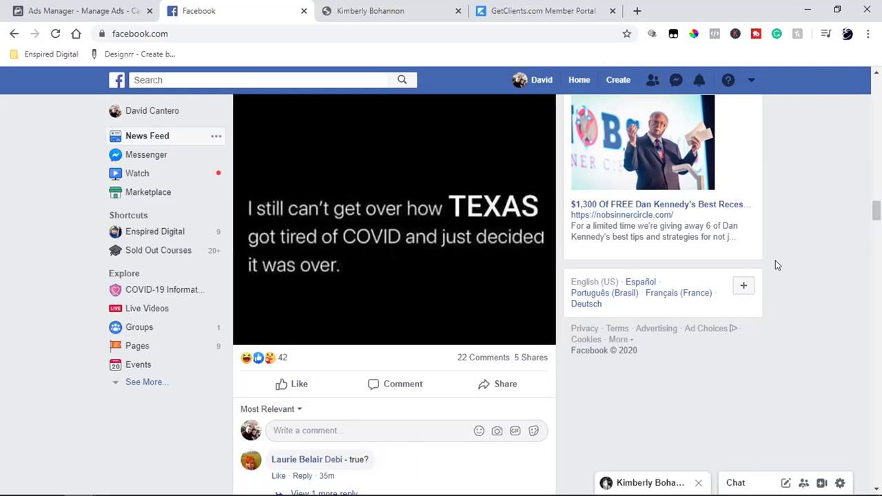
click(532, 77)
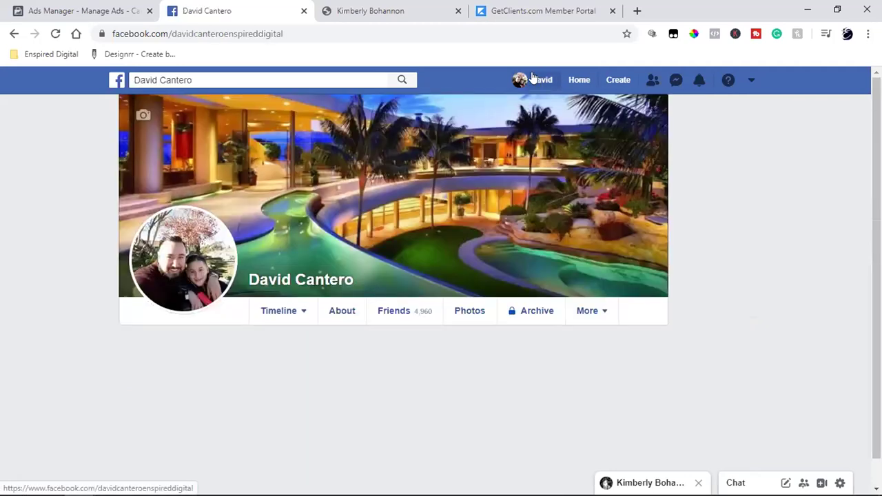
Return to the browser tab showing the agent's MetroList PRO valuation site.
click(368, 9)
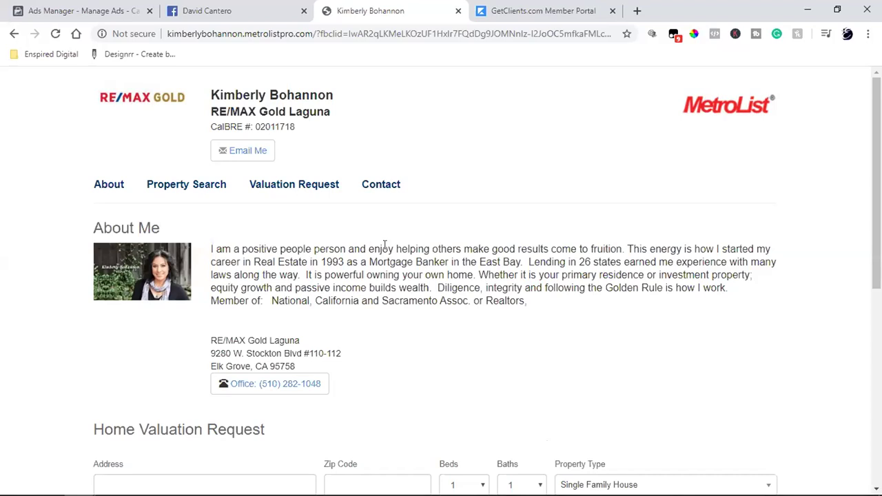
click(103, 186)
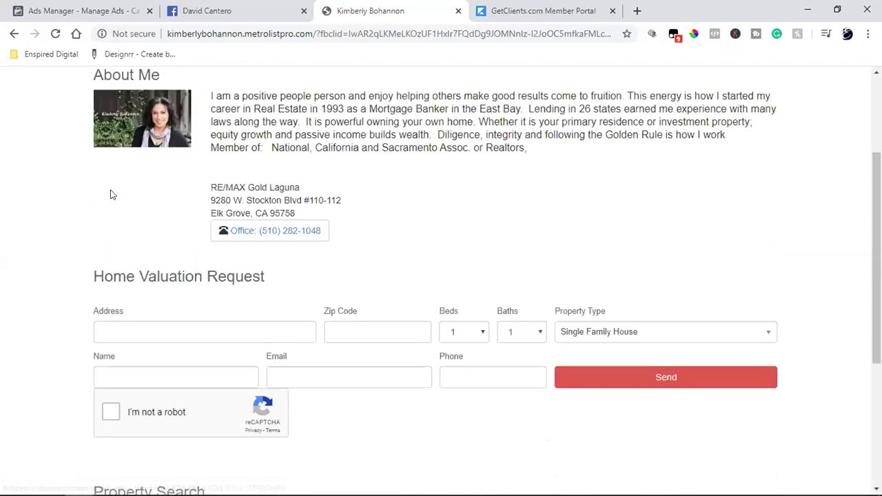
drag(283, 98, 403, 148)
scroll(404, 214, up, 2)
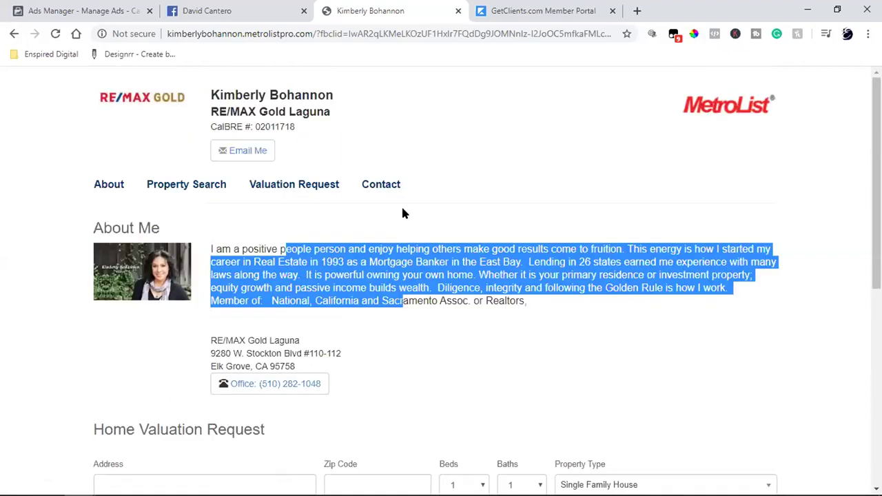
drag(233, 248, 609, 313)
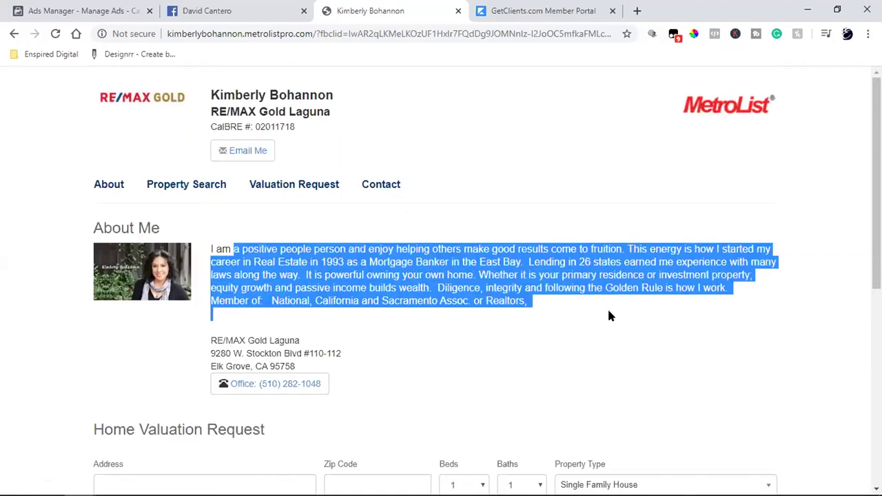
click(547, 276)
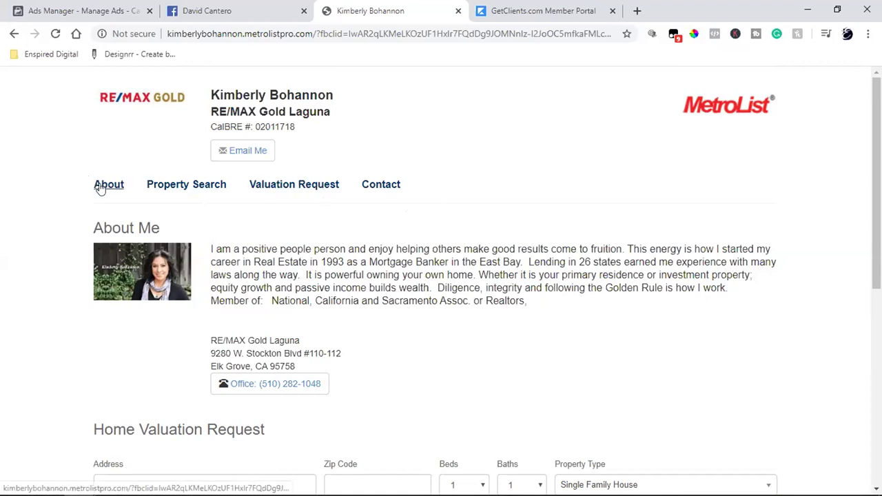
click(224, 184)
scroll(220, 186, up, 6)
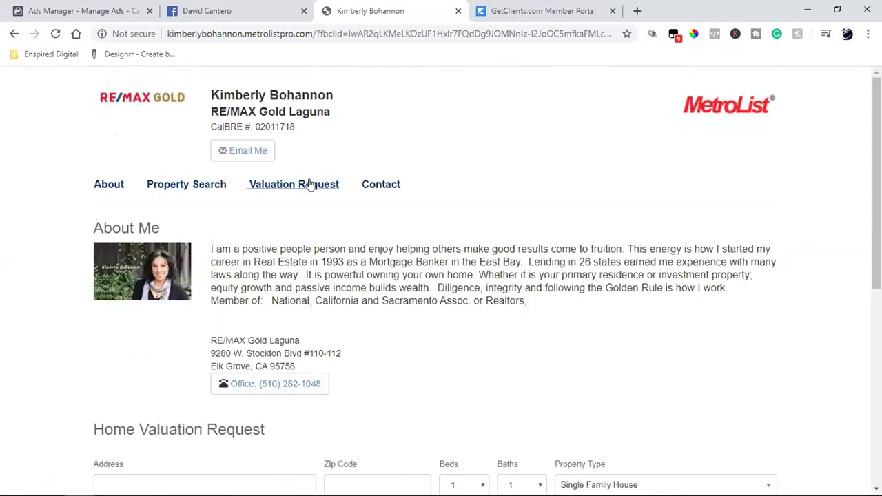
click(310, 185)
scroll(324, 182, up, 5)
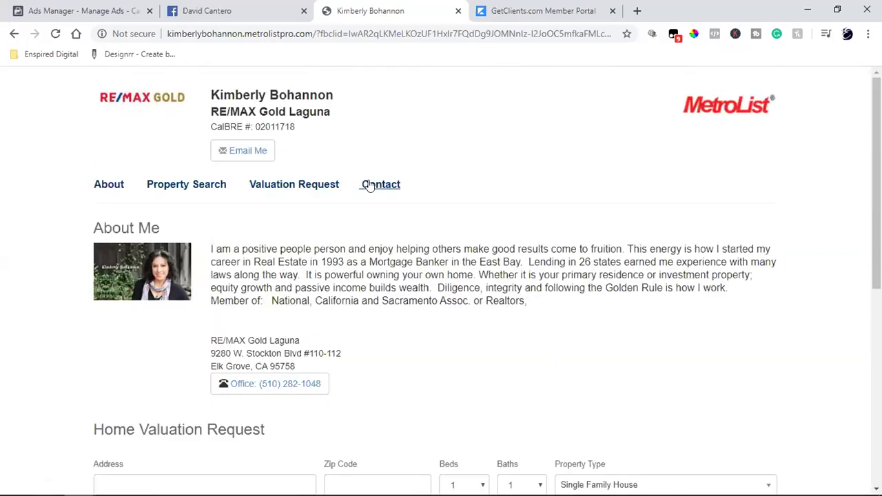
click(370, 185)
scroll(384, 276, up, 6)
click(97, 184)
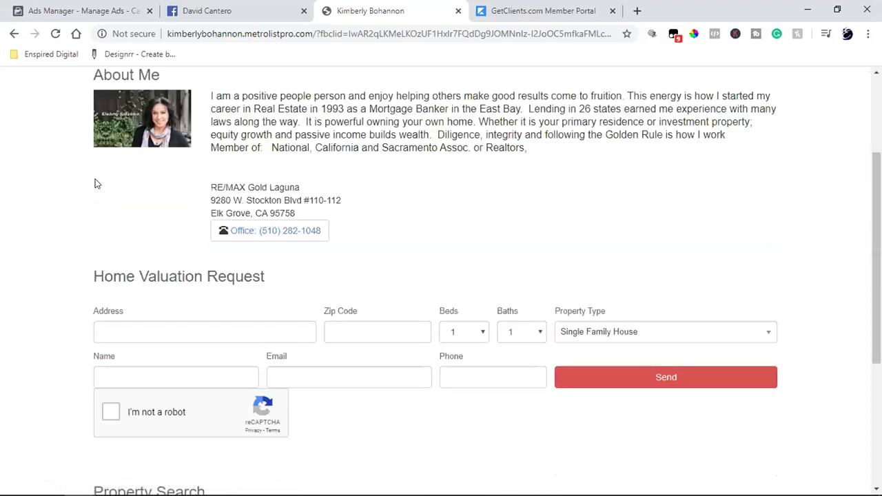
scroll(102, 185, down, 4)
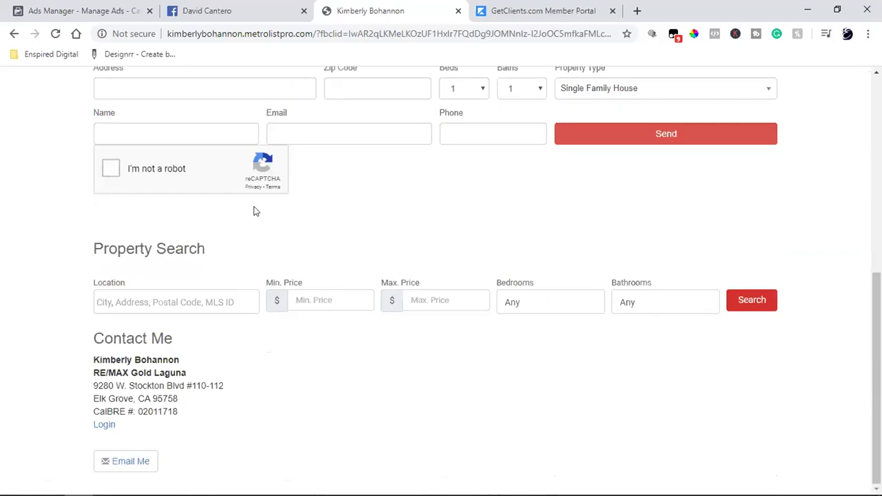
scroll(275, 227, up, 6)
drag(273, 262, 616, 326)
scroll(616, 324, down, 4)
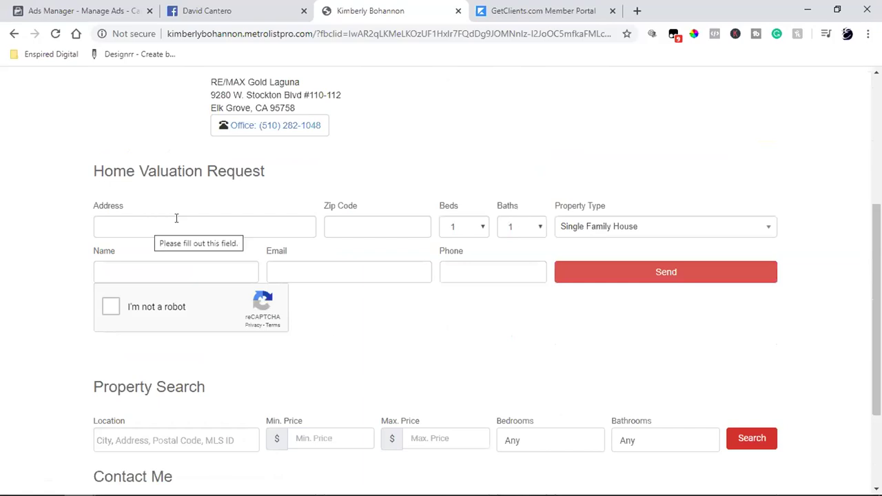
scroll(445, 163, up, 4)
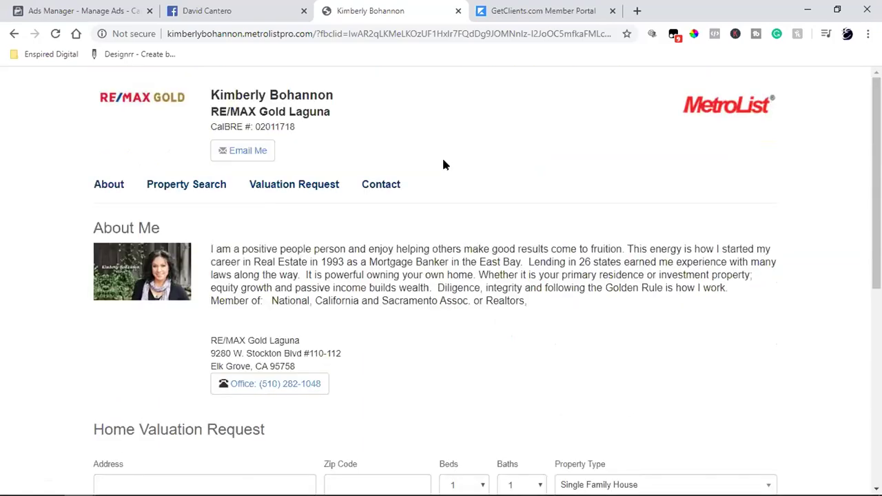